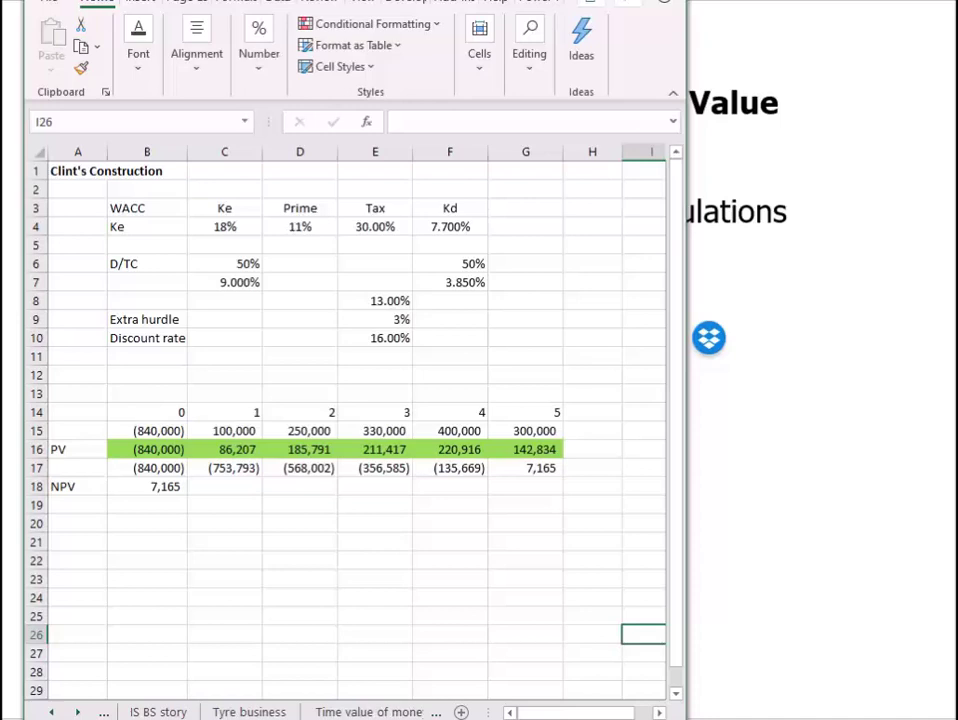
Enlarge the Excel window rightward and downward so columns through M and the full ribbon are visible.
{"action": "left_click_drag", "start_coordinate": [687, 267], "coordinate": [930, 272]}
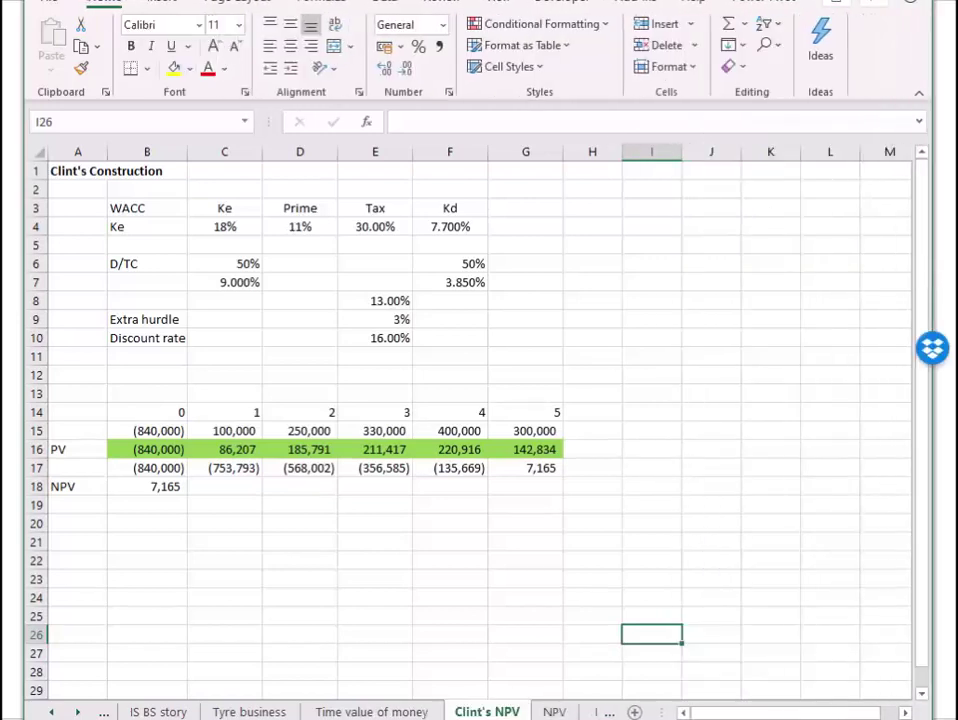
{"action": "left_click_drag", "start_coordinate": [528, 0], "coordinate": [528, 7]}
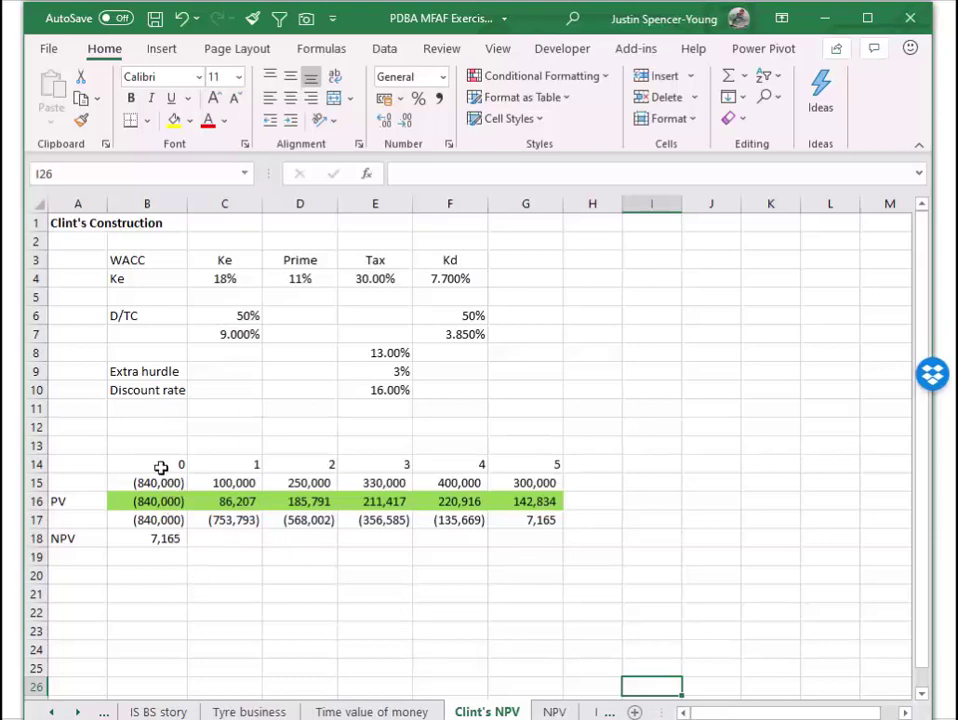
{"action": "left_click", "coordinate": [143, 279]}
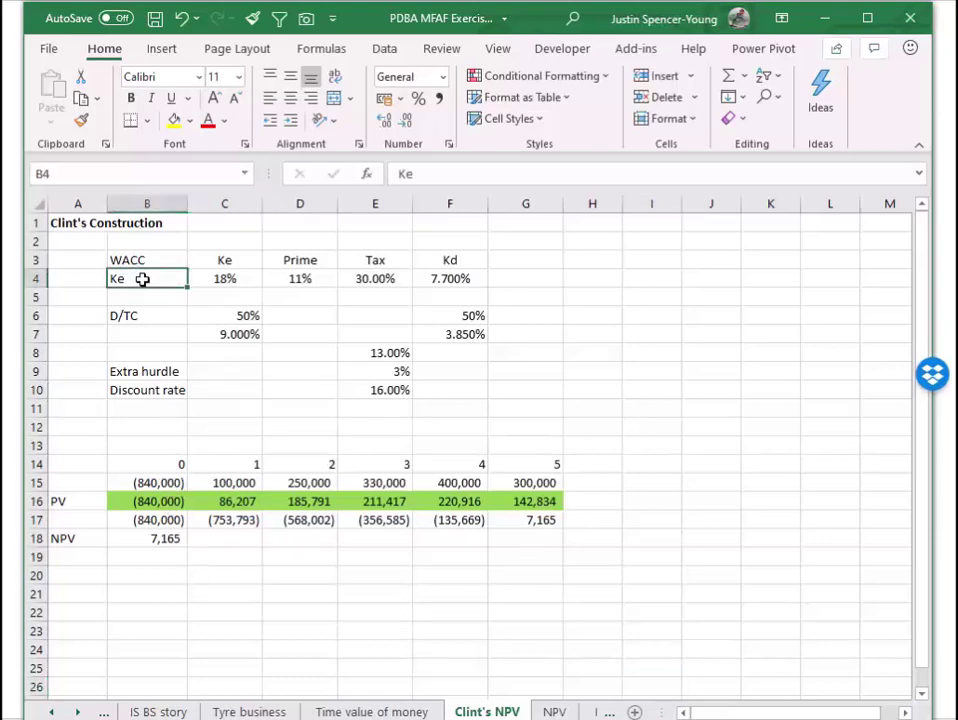
{"action": "left_click", "coordinate": [229, 280]}
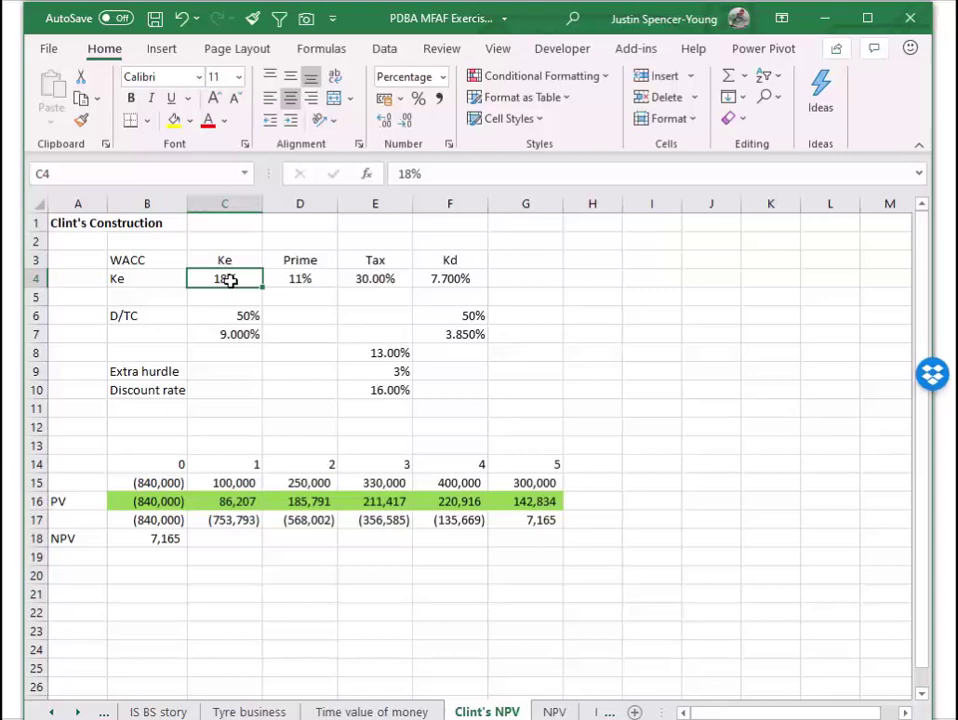
{"action": "left_click", "coordinate": [301, 280]}
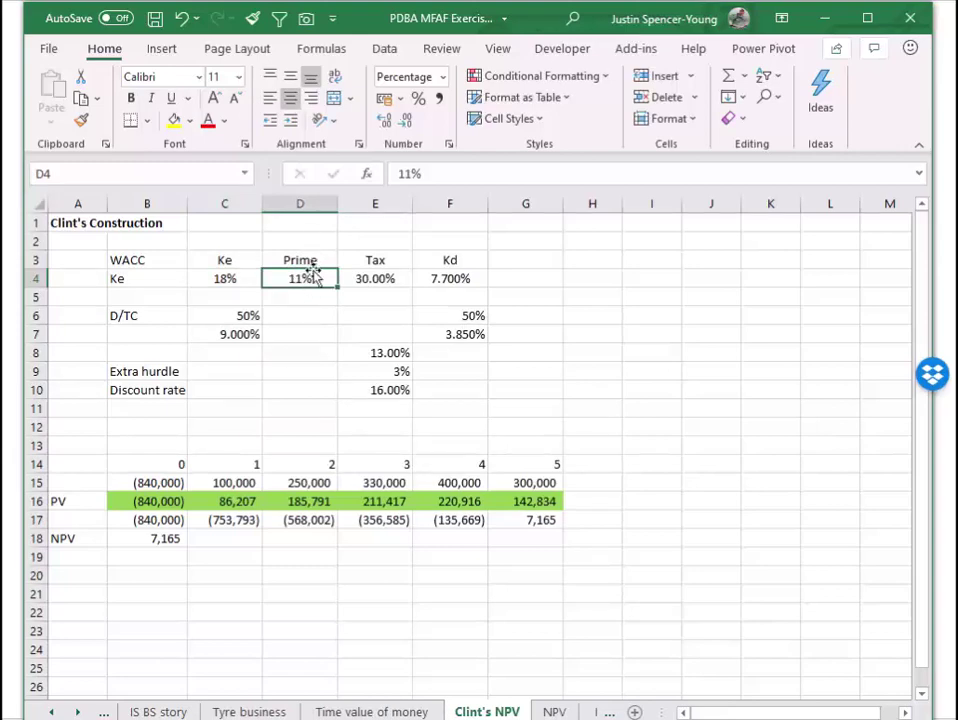
{"action": "left_click", "coordinate": [386, 280]}
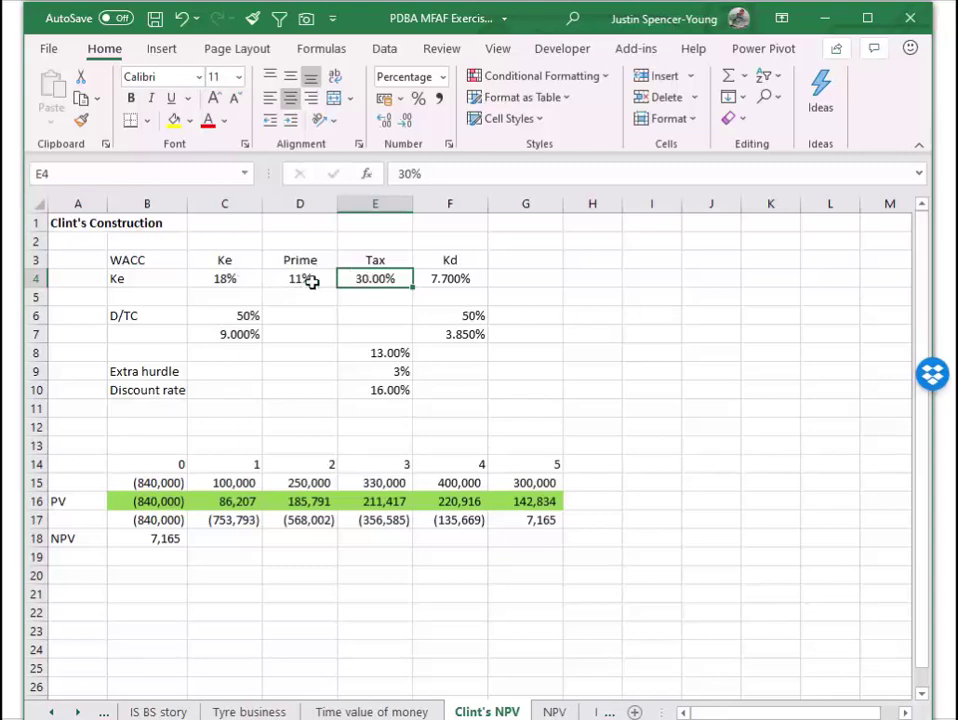
{"action": "left_click_drag", "start_coordinate": [306, 280], "coordinate": [355, 279]}
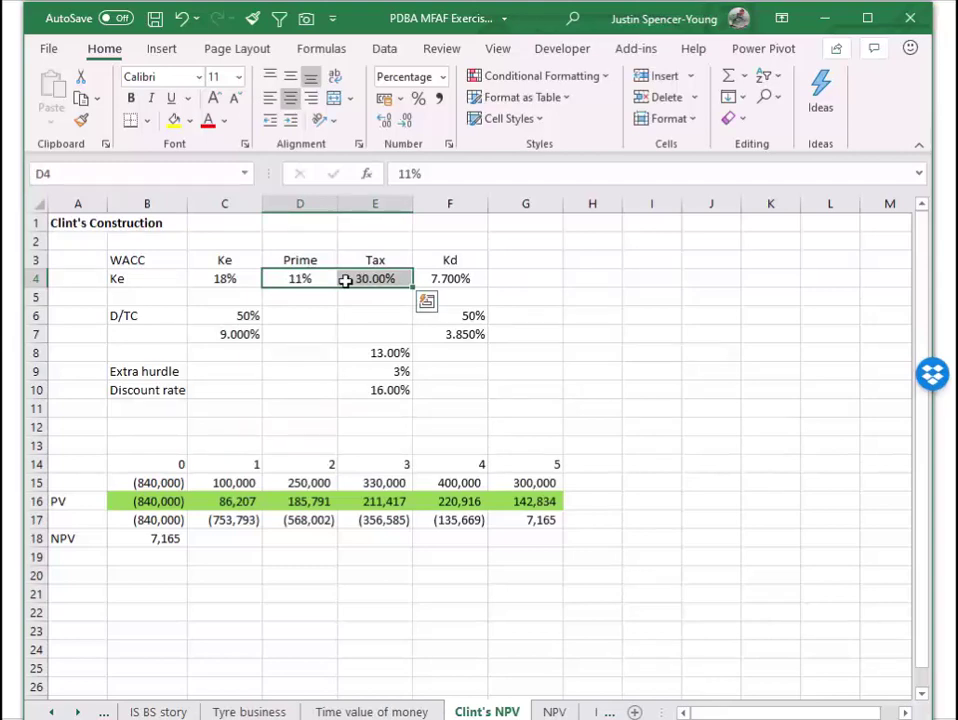
{"action": "left_click", "coordinate": [456, 276]}
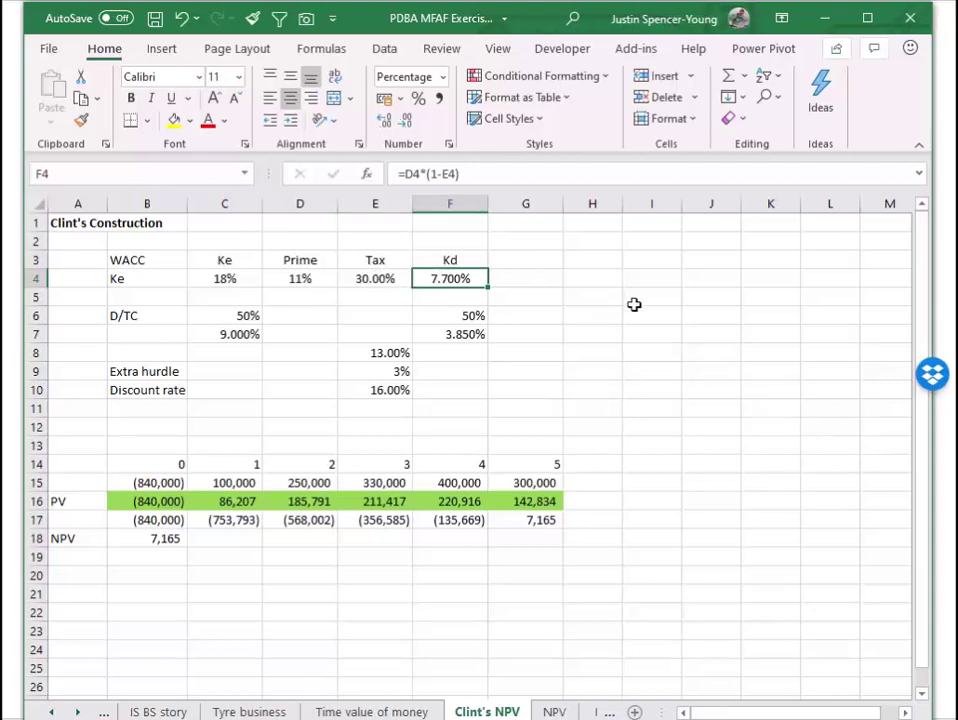
{"action": "left_click", "coordinate": [228, 313]}
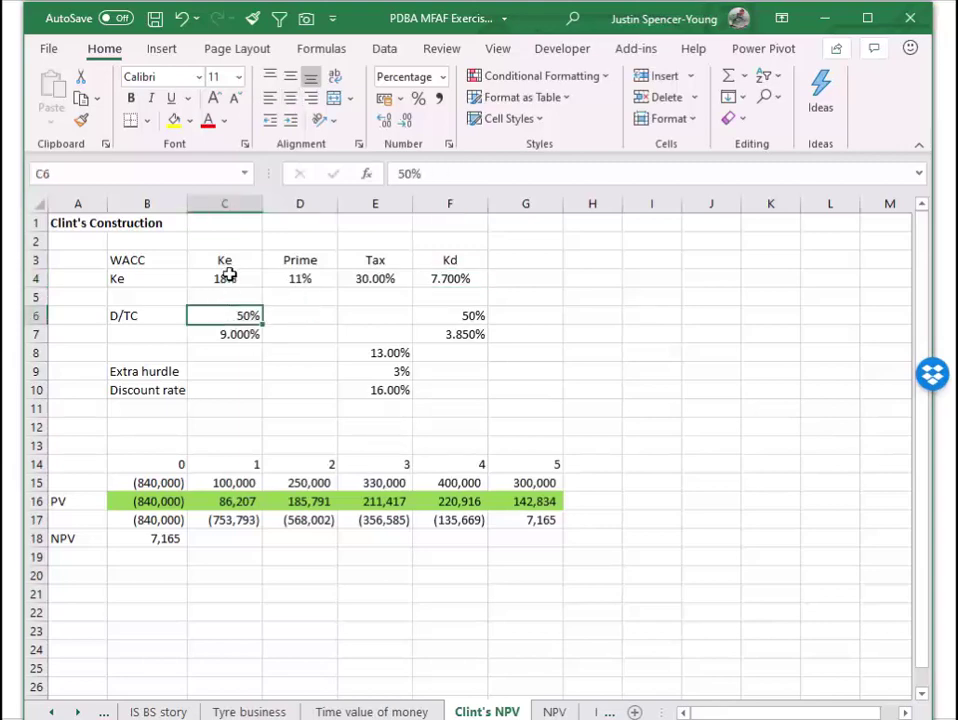
{"action": "left_click_drag", "start_coordinate": [224, 314], "coordinate": [228, 280]}
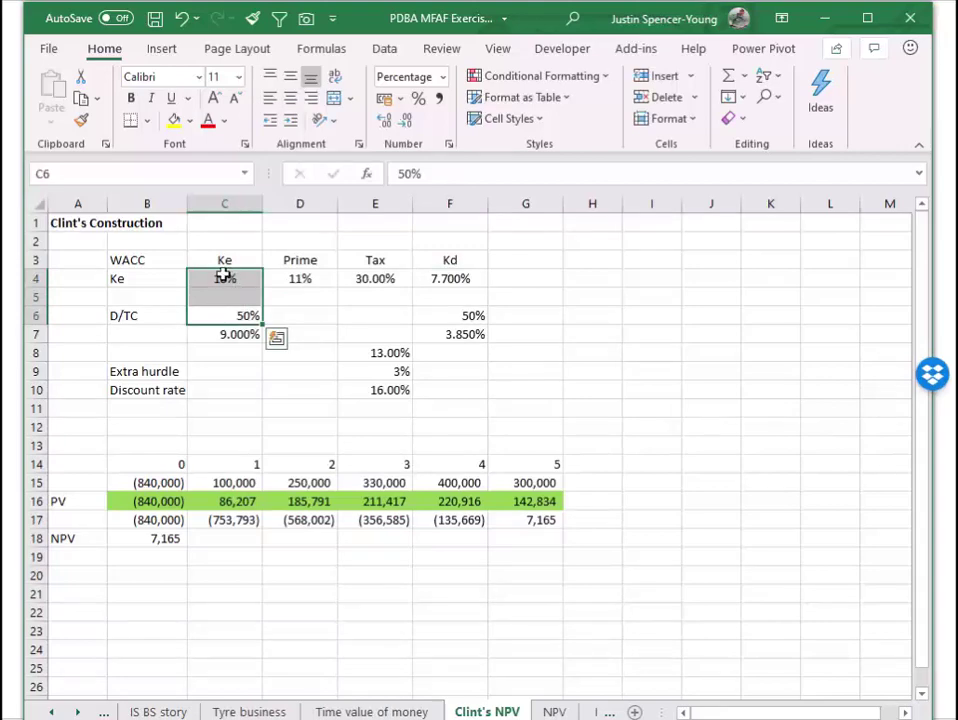
{"action": "left_click", "coordinate": [455, 316]}
{"action": "left_click_drag", "start_coordinate": [455, 316], "coordinate": [455, 279]}
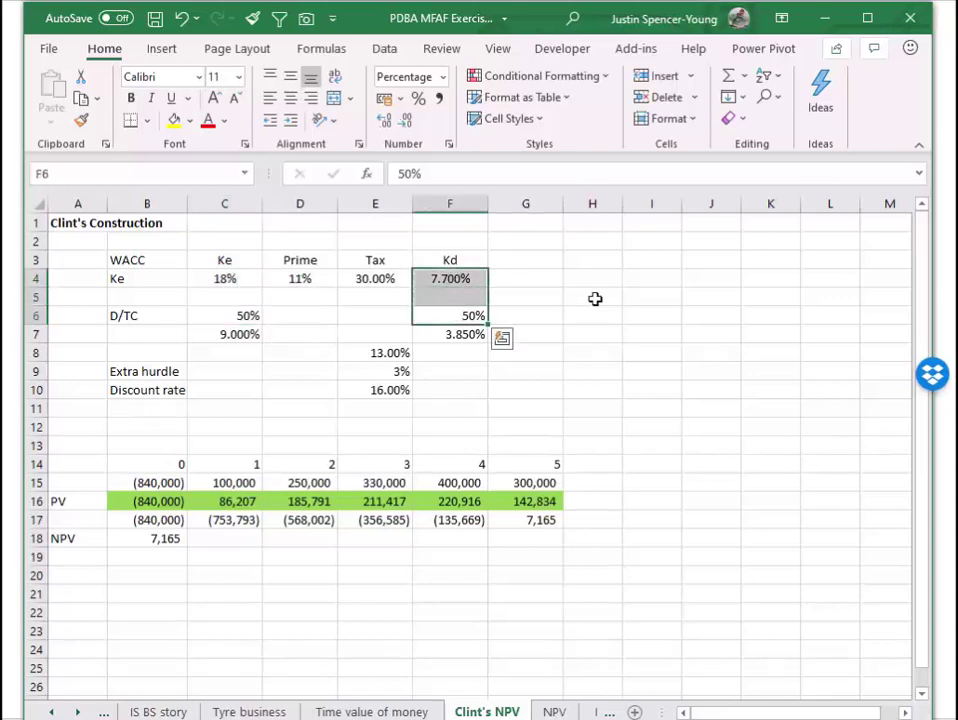
{"action": "left_click", "coordinate": [241, 334]}
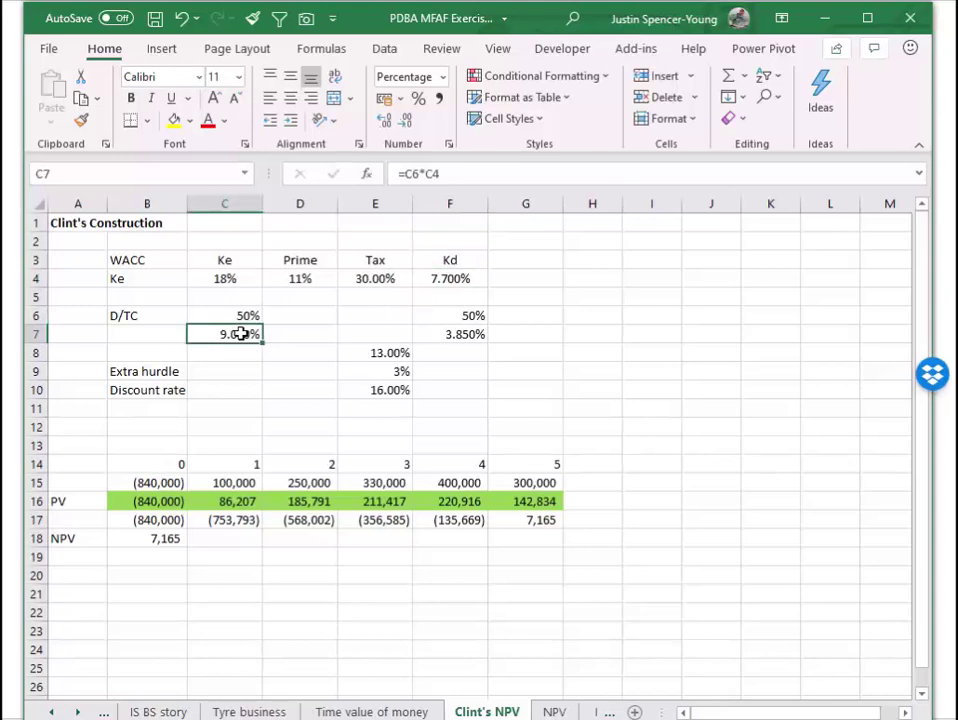
{"action": "double_click", "coordinate": [241, 334]}
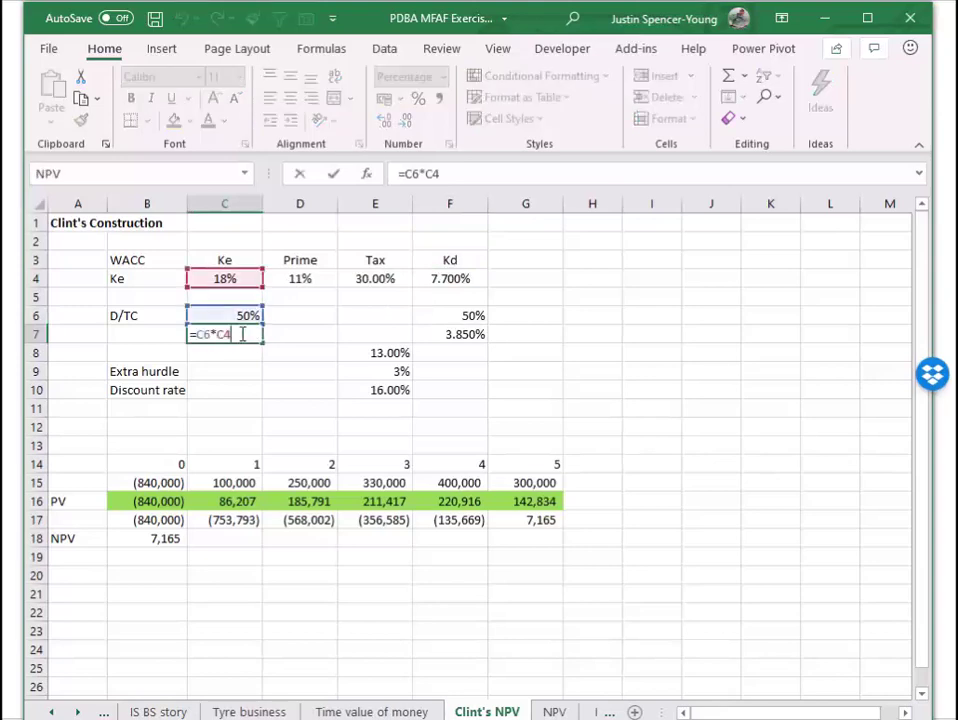
{"action": "key", "text": "Return"}
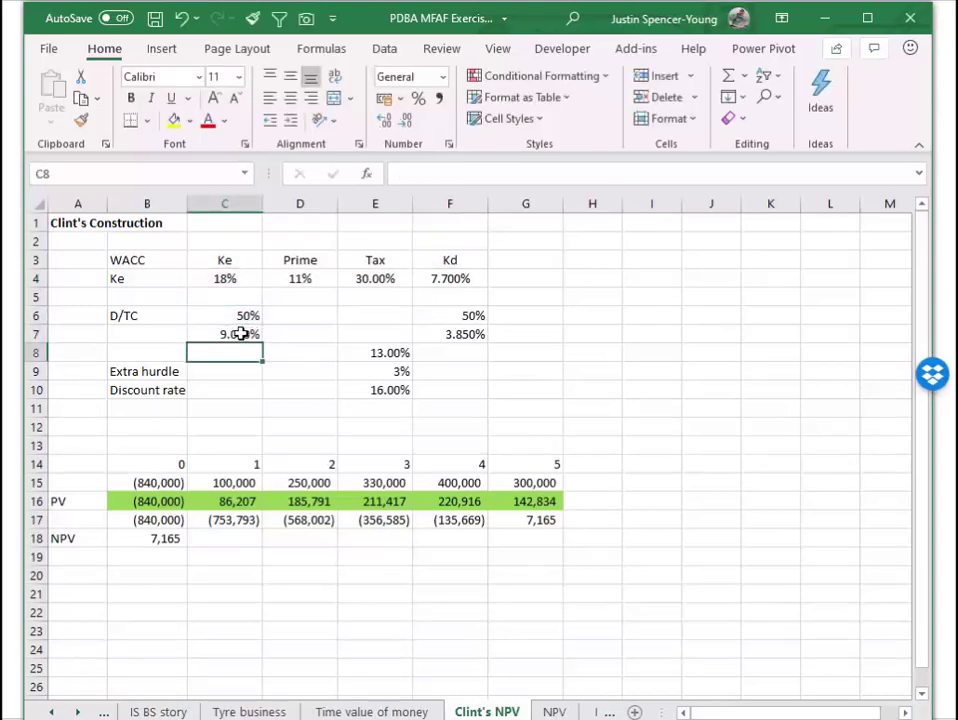
{"action": "left_click", "coordinate": [454, 338]}
{"action": "double_click", "coordinate": [454, 338]}
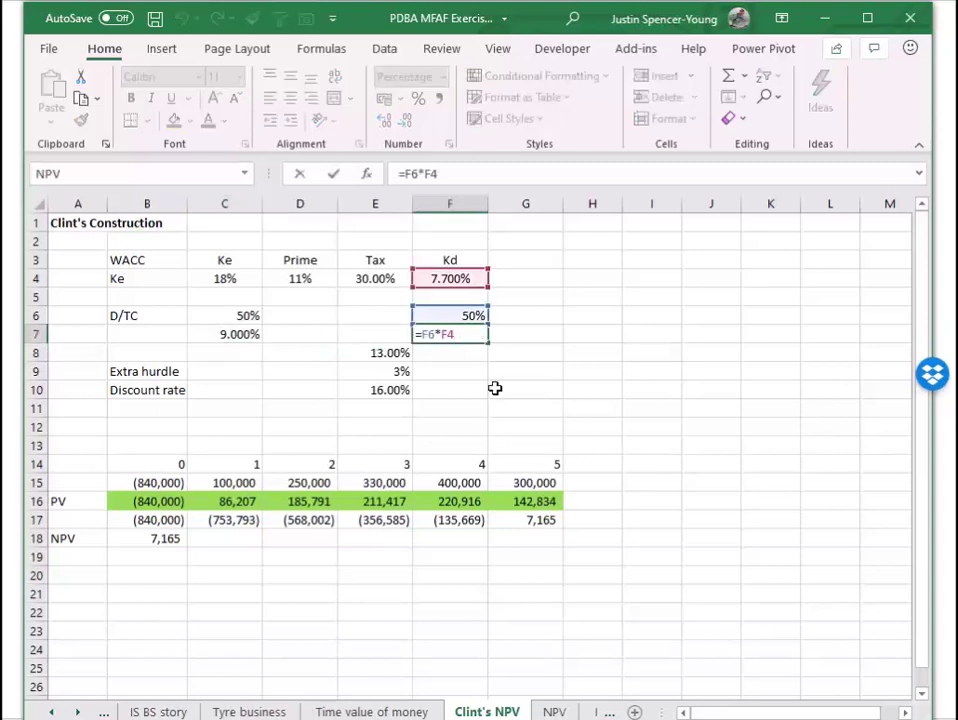
{"action": "key", "text": "Return"}
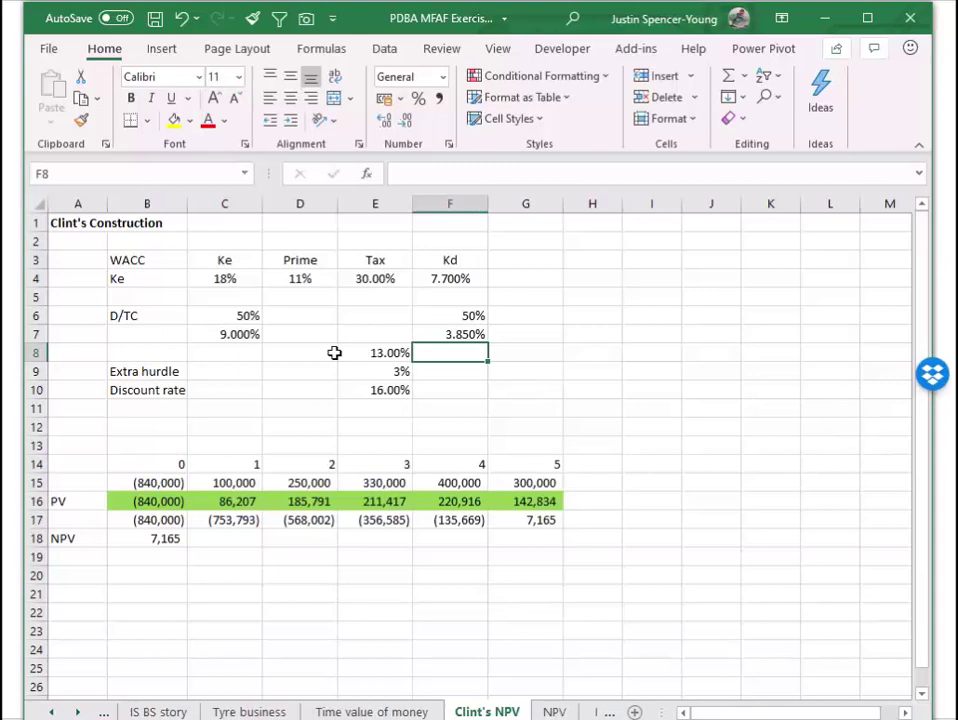
{"action": "left_click_drag", "start_coordinate": [237, 335], "coordinate": [450, 336]}
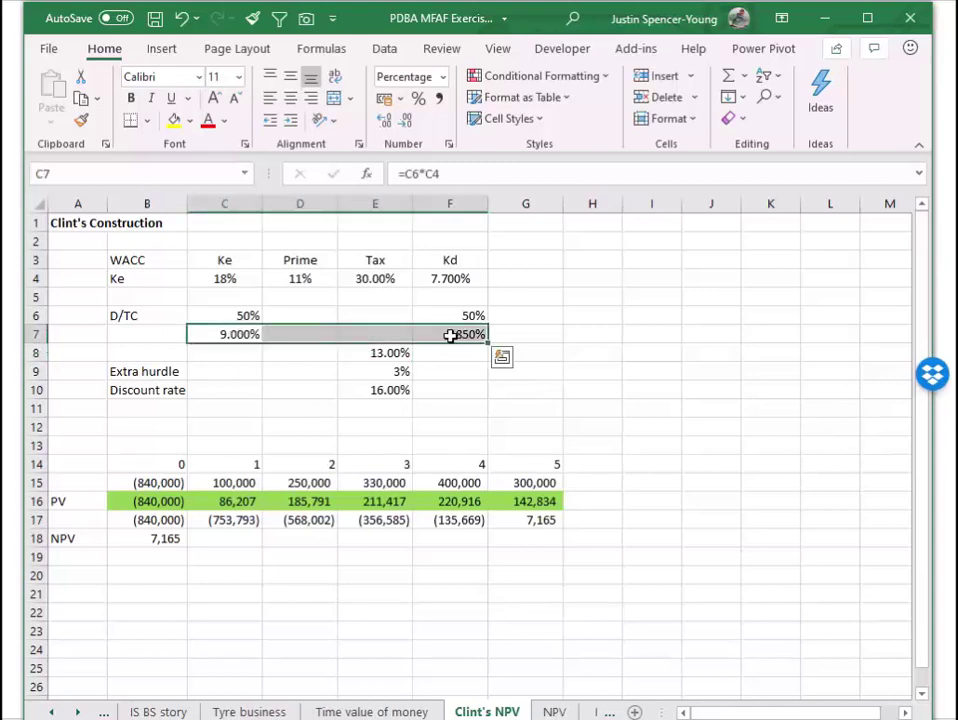
{"action": "left_click", "coordinate": [378, 353]}
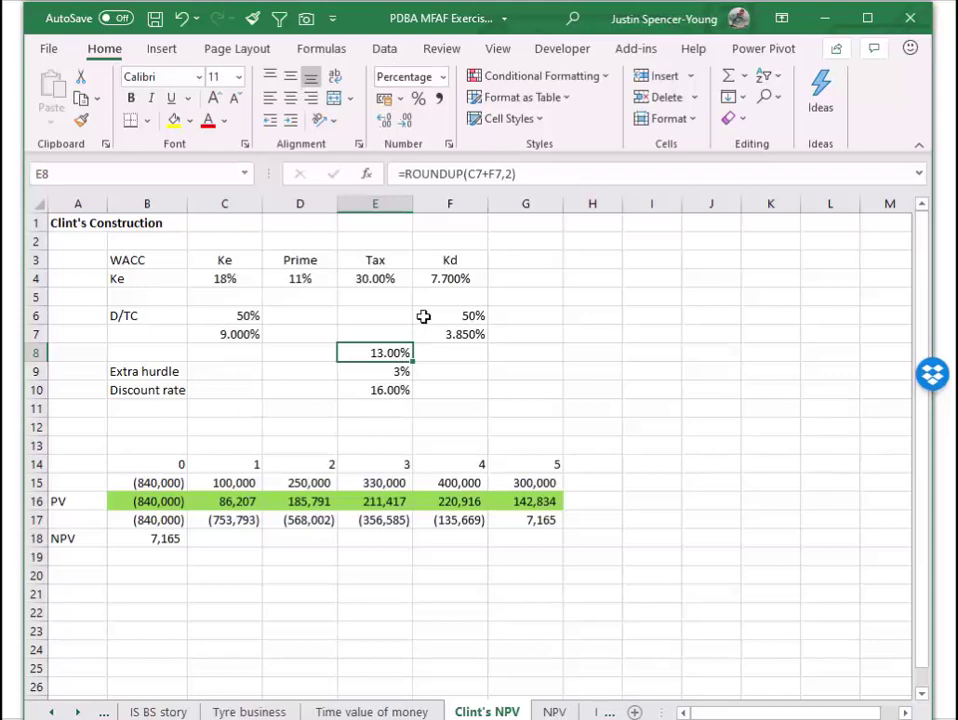
{"action": "left_click", "coordinate": [374, 370]}
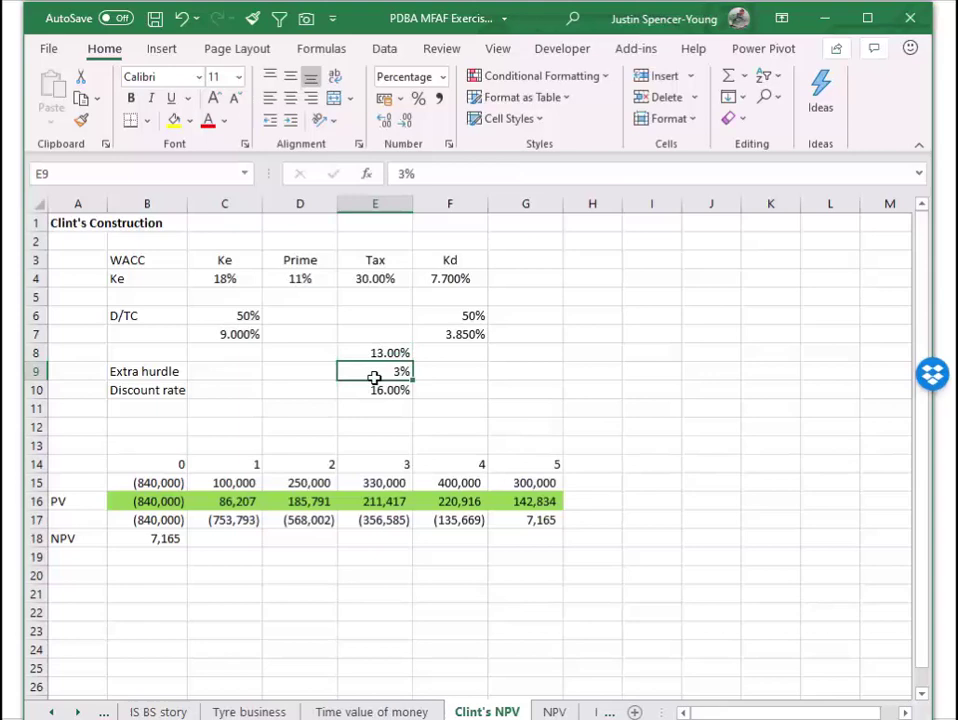
{"action": "left_click", "coordinate": [376, 390]}
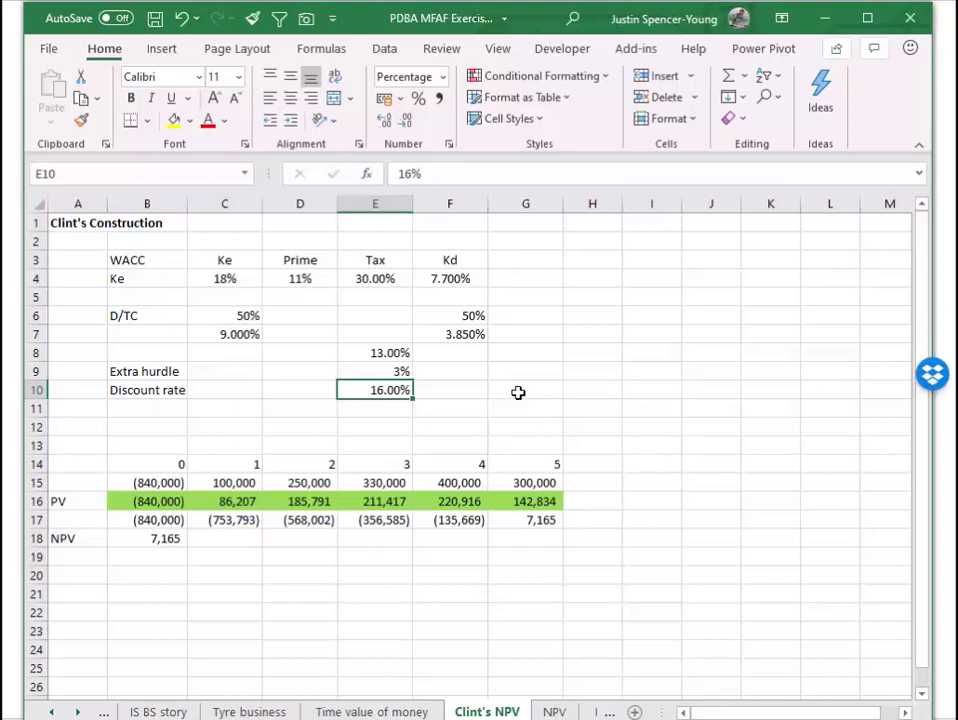
{"action": "left_click", "coordinate": [158, 482]}
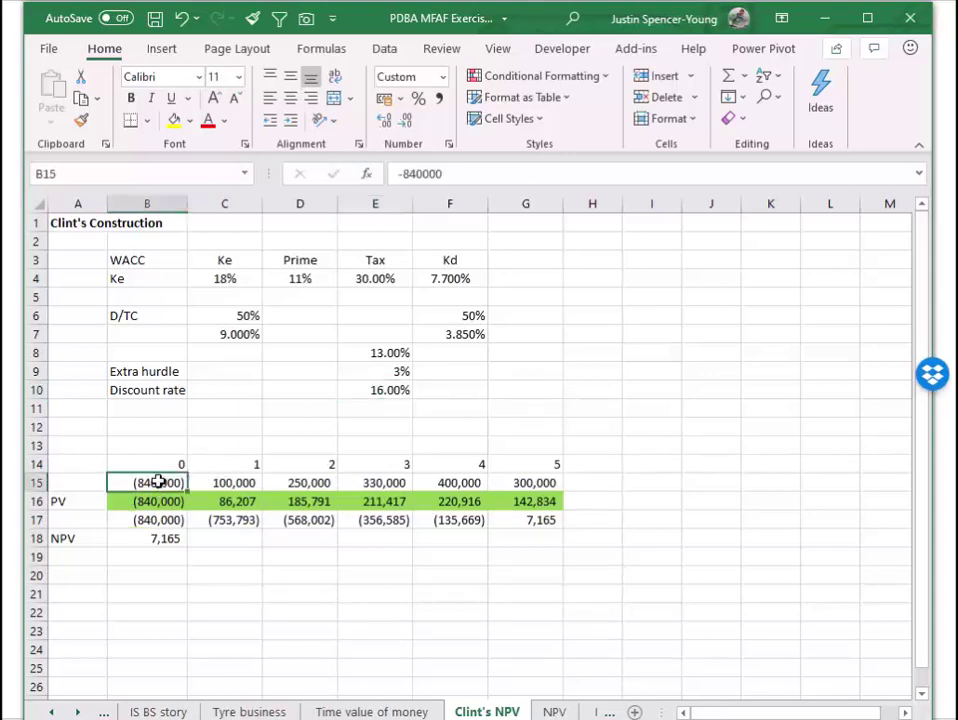
{"action": "left_click", "coordinate": [230, 482]}
{"action": "left_click", "coordinate": [290, 482]}
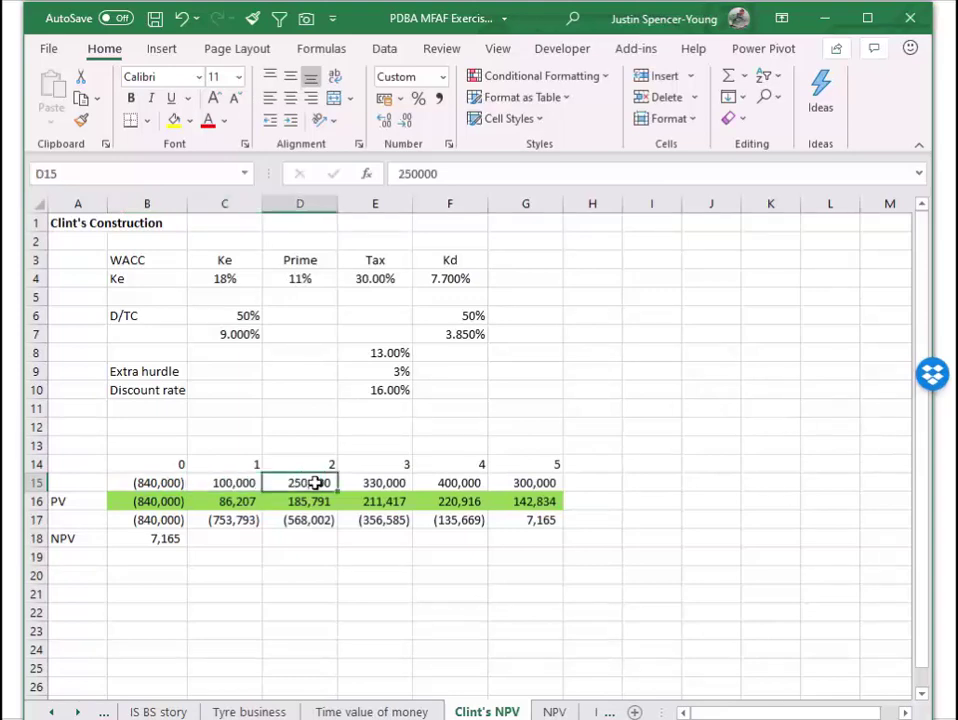
{"action": "left_click", "coordinate": [365, 482]}
{"action": "left_click", "coordinate": [438, 482]}
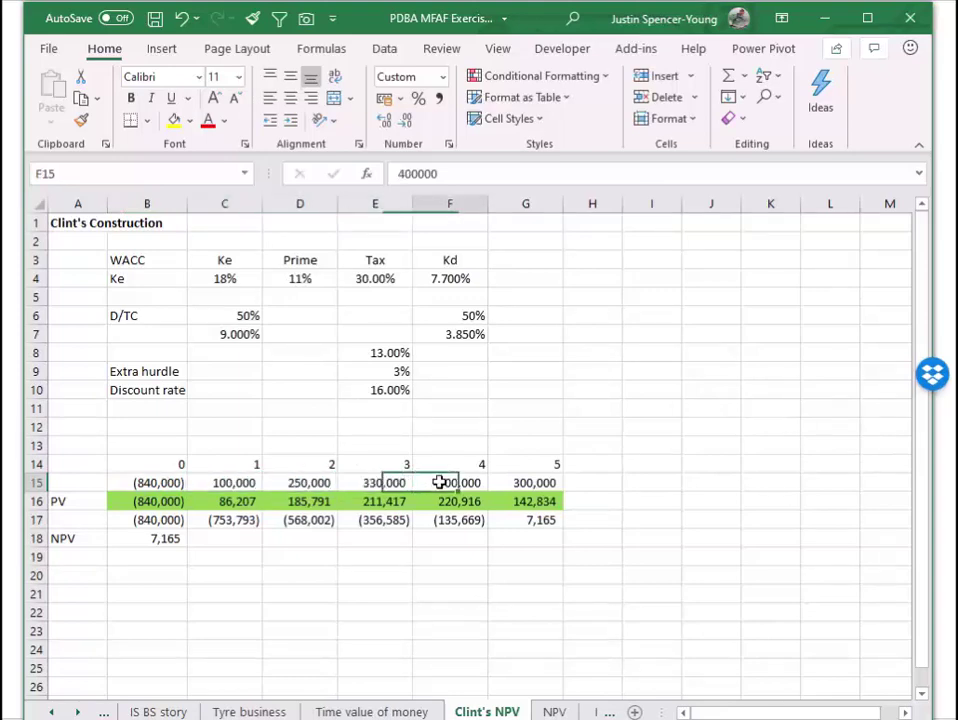
{"action": "left_click", "coordinate": [535, 481]}
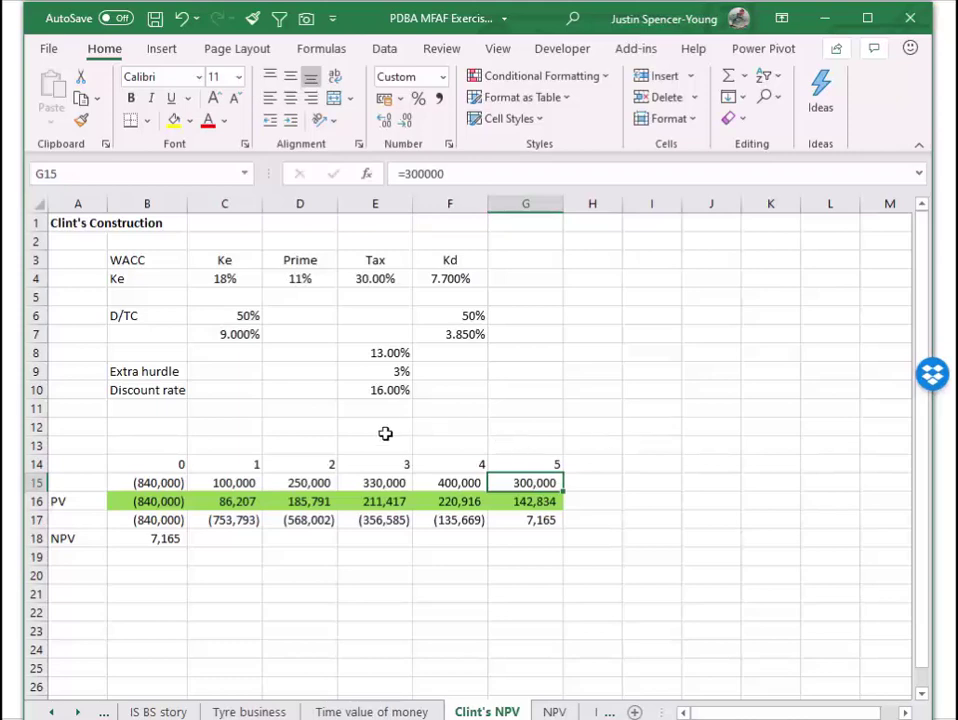
{"action": "left_click", "coordinate": [240, 500]}
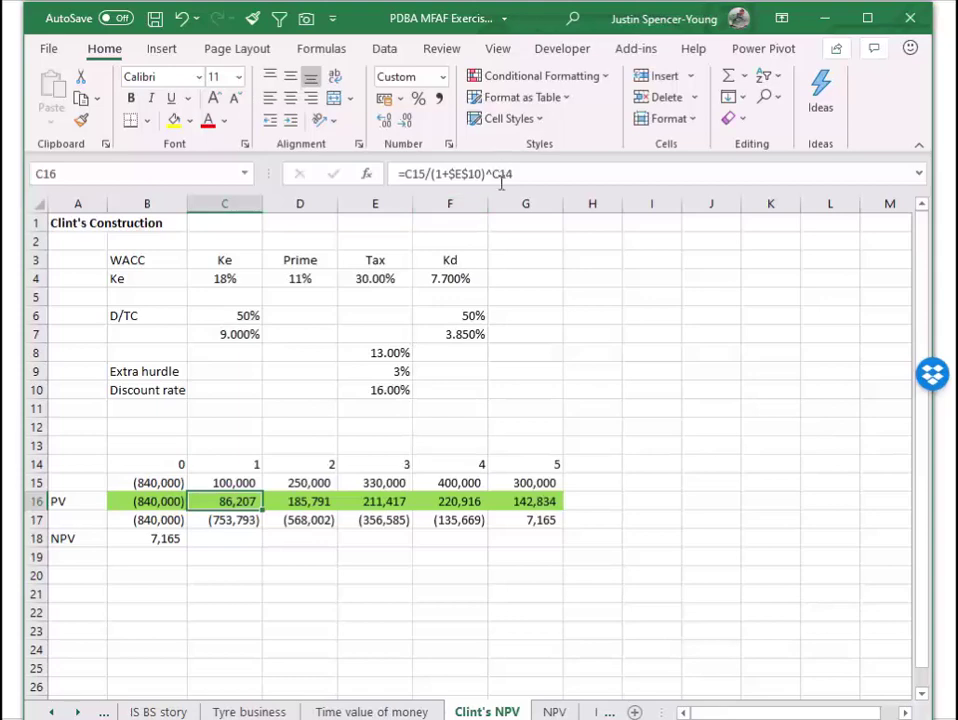
{"action": "left_click", "coordinate": [250, 464]}
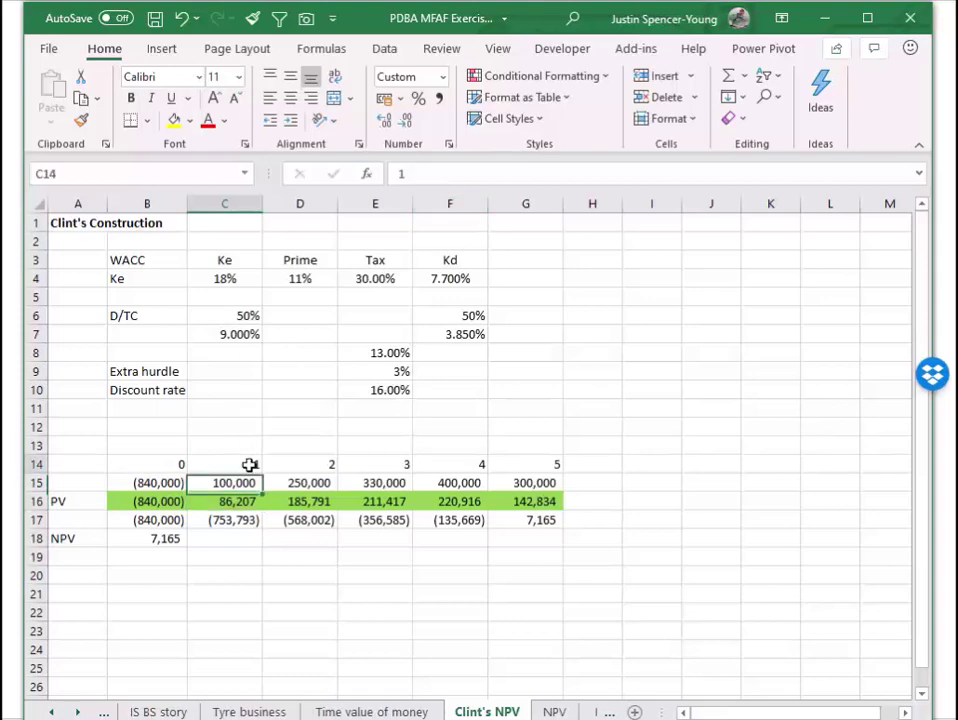
{"action": "left_click", "coordinate": [236, 483]}
{"action": "left_click", "coordinate": [232, 502]}
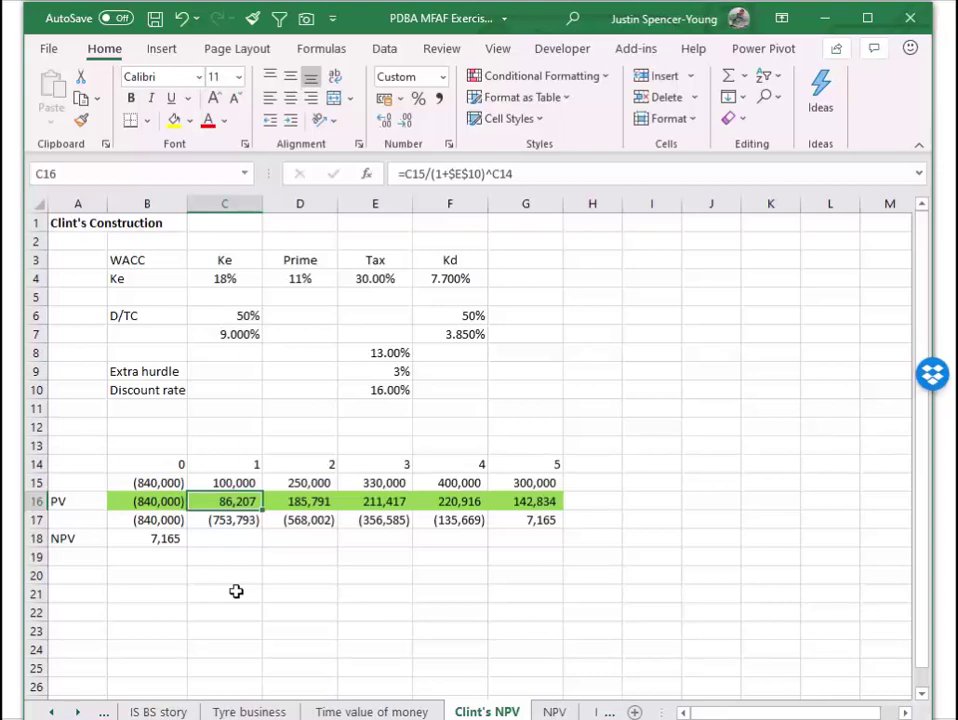
{"action": "left_click", "coordinate": [233, 484]}
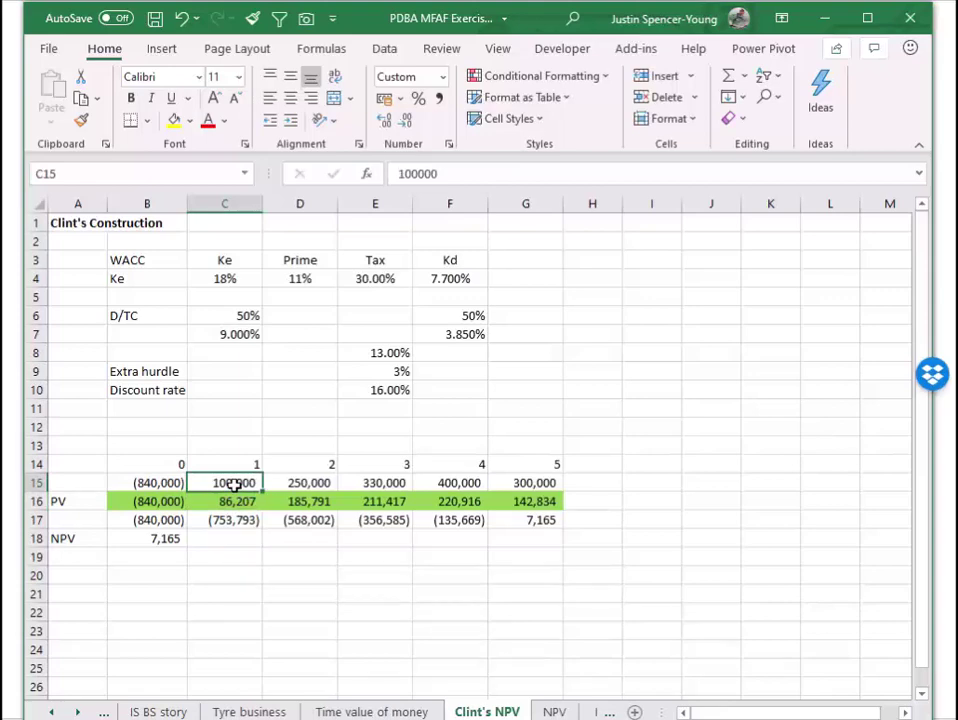
{"action": "left_click", "coordinate": [232, 501]}
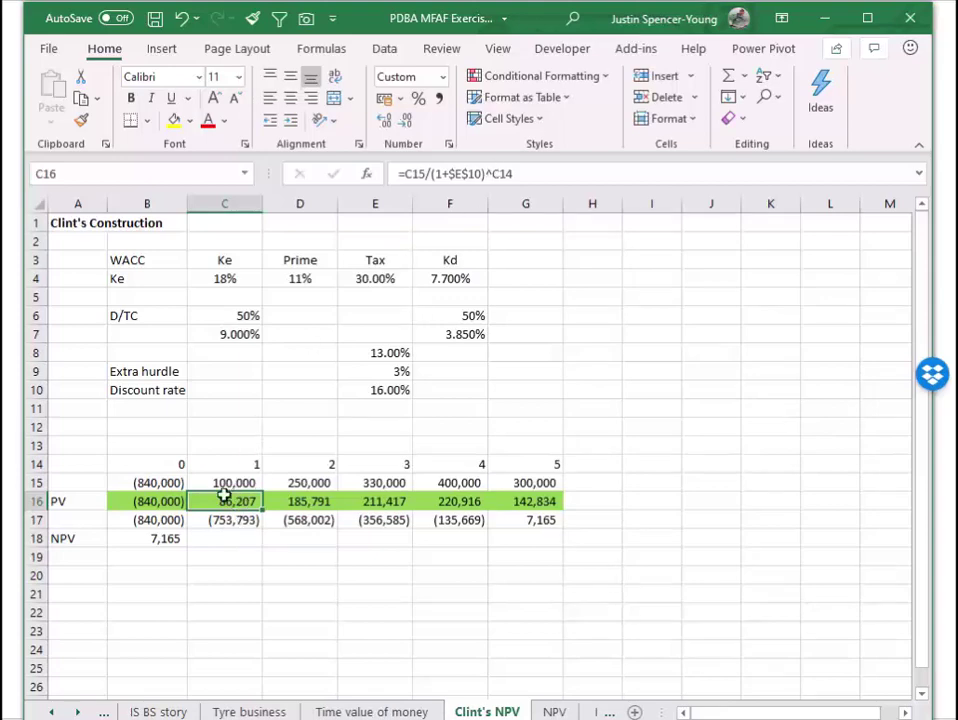
{"action": "double_click", "coordinate": [225, 496]}
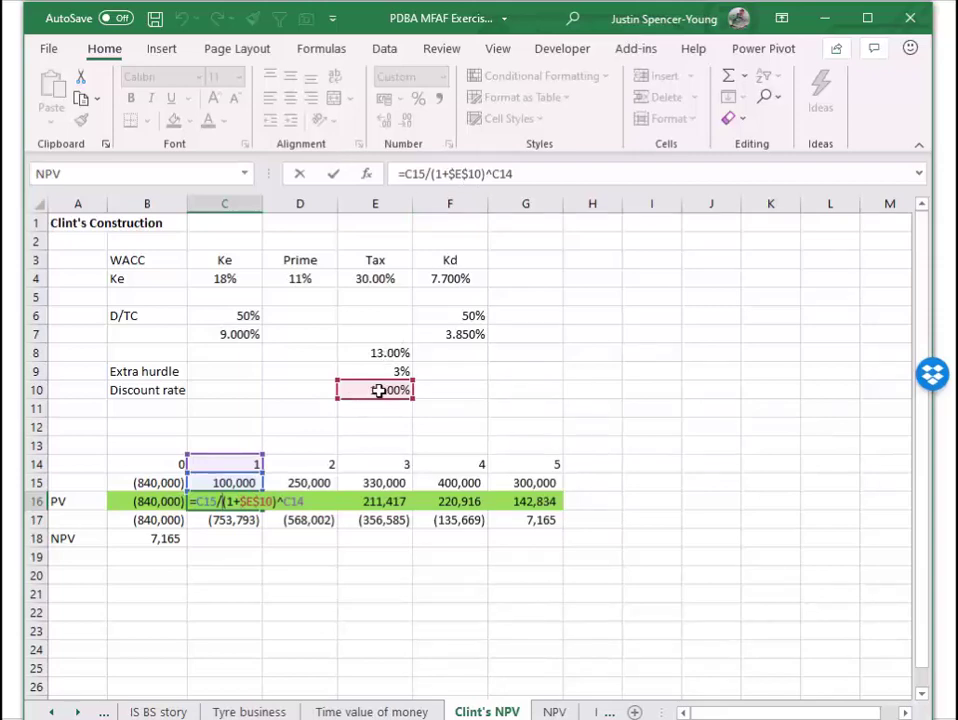
{"action": "key", "text": "Return"}
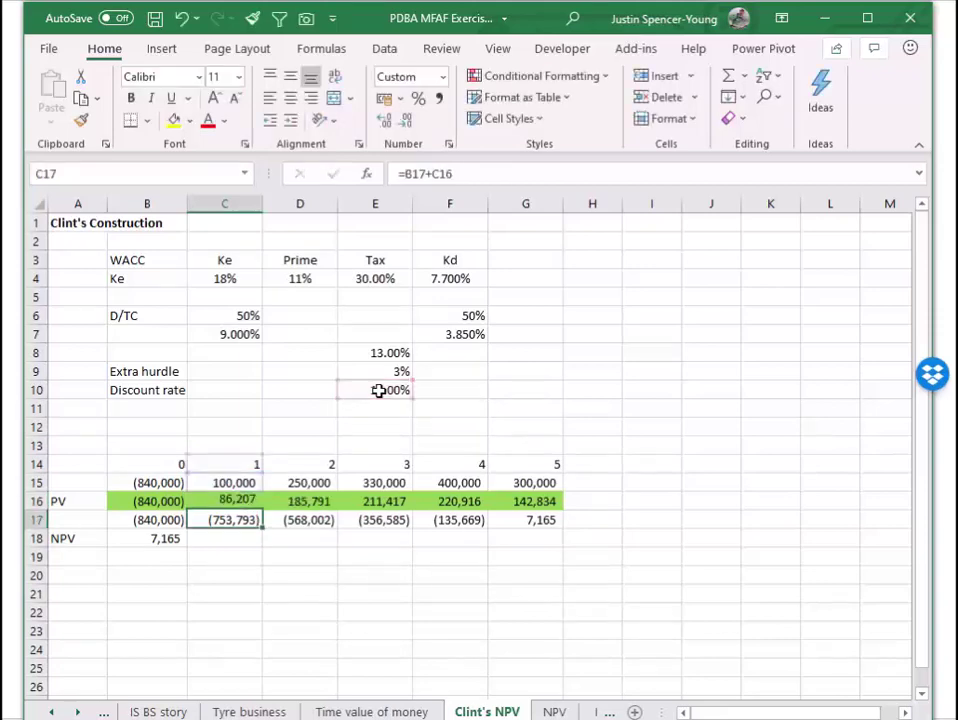
{"action": "left_click", "coordinate": [309, 504]}
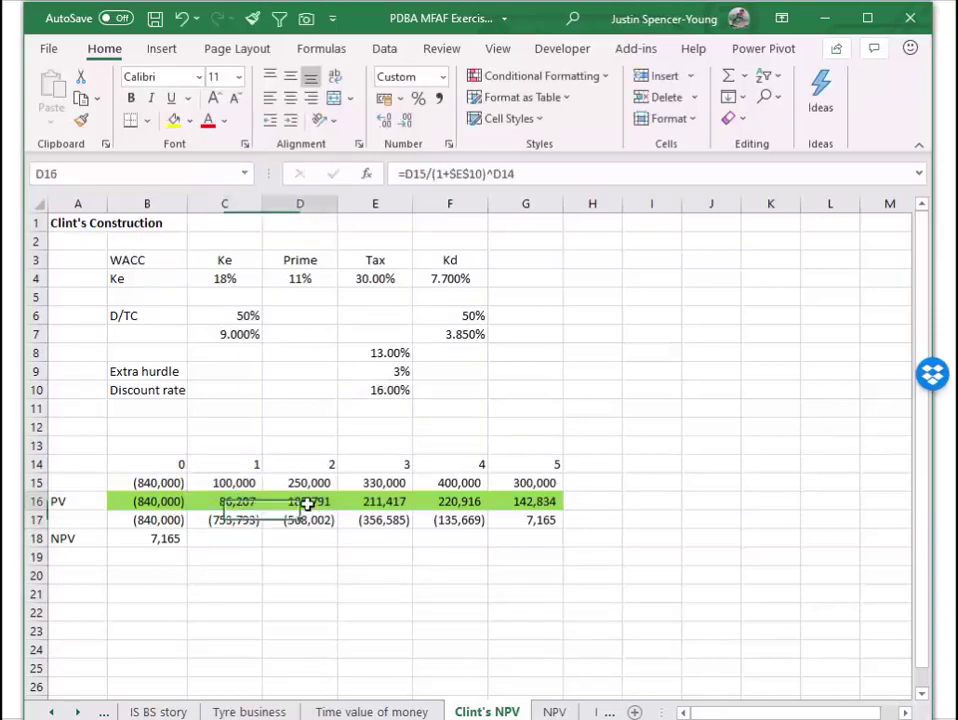
{"action": "double_click", "coordinate": [309, 504]}
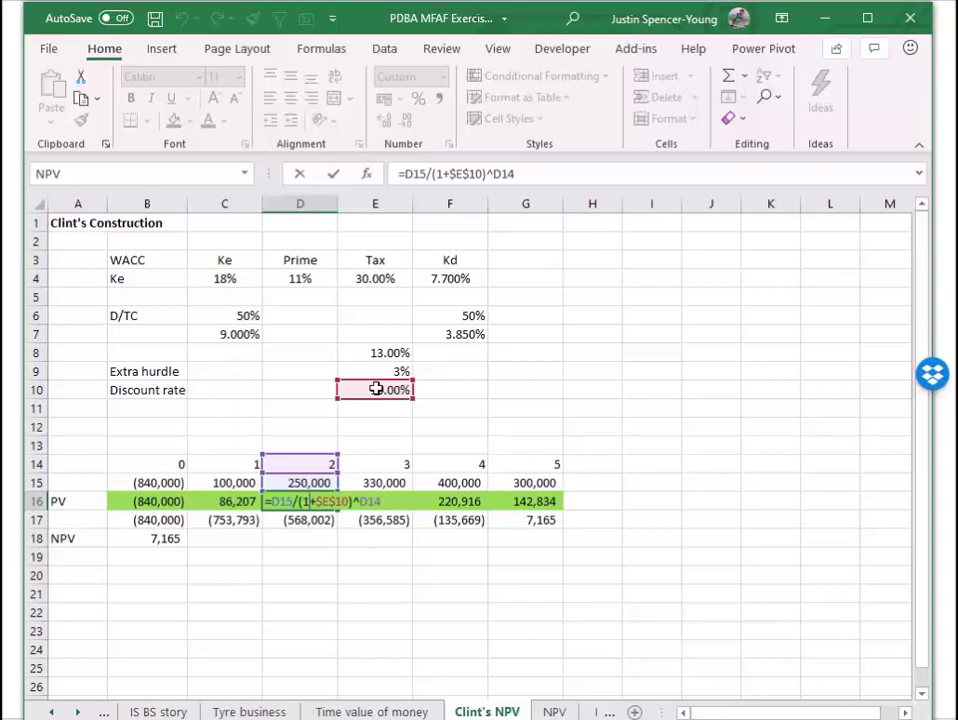
{"action": "key", "text": "Return"}
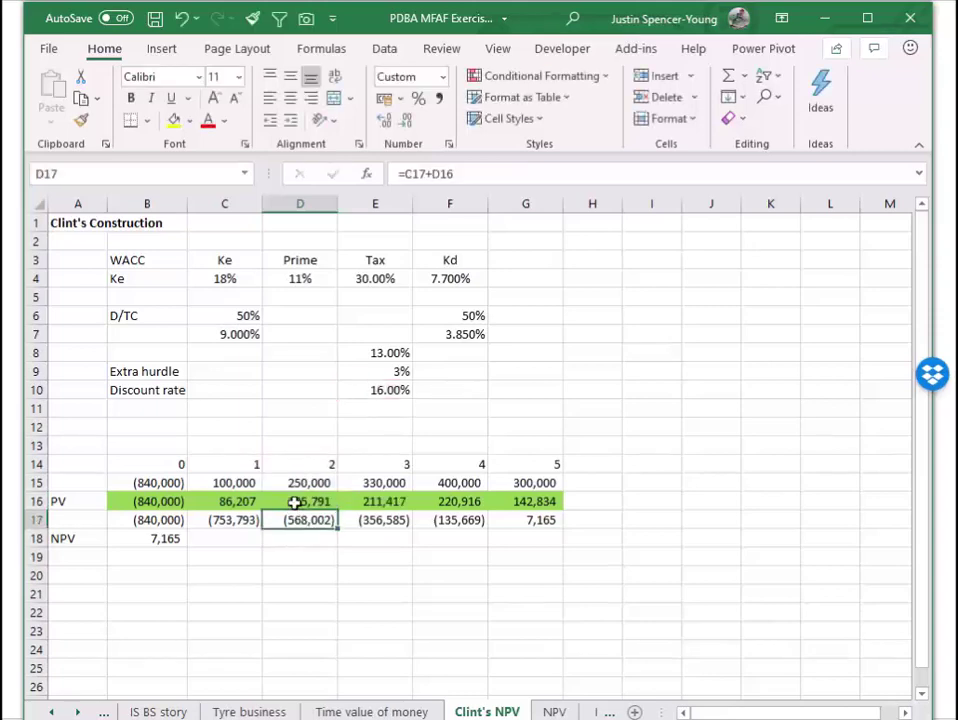
{"action": "left_click", "coordinate": [294, 502]}
{"action": "left_click", "coordinate": [375, 501]}
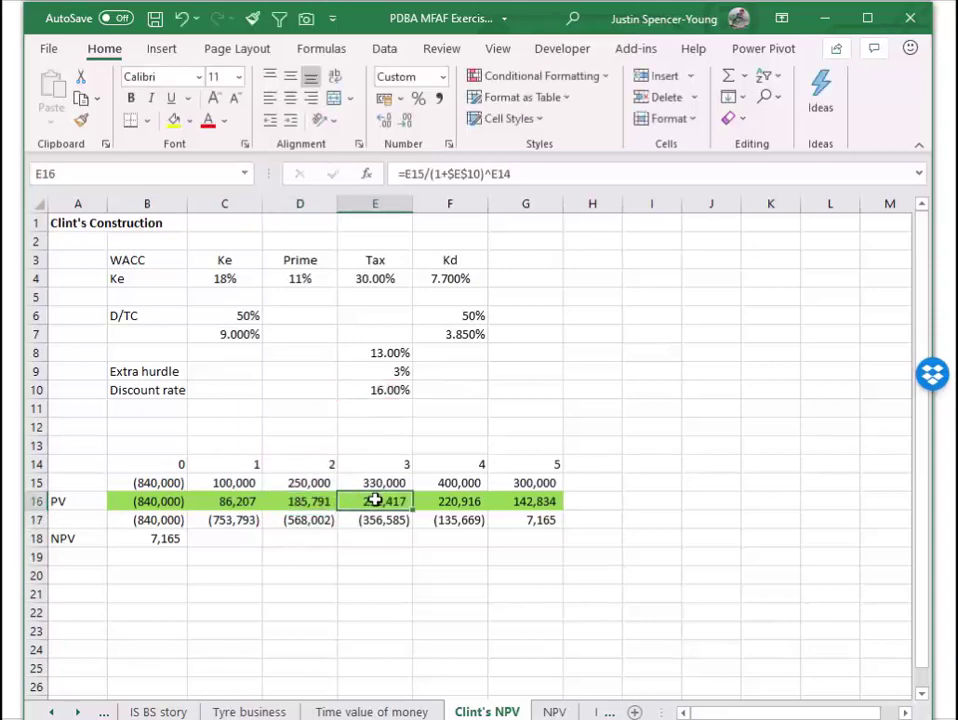
{"action": "double_click", "coordinate": [375, 501]}
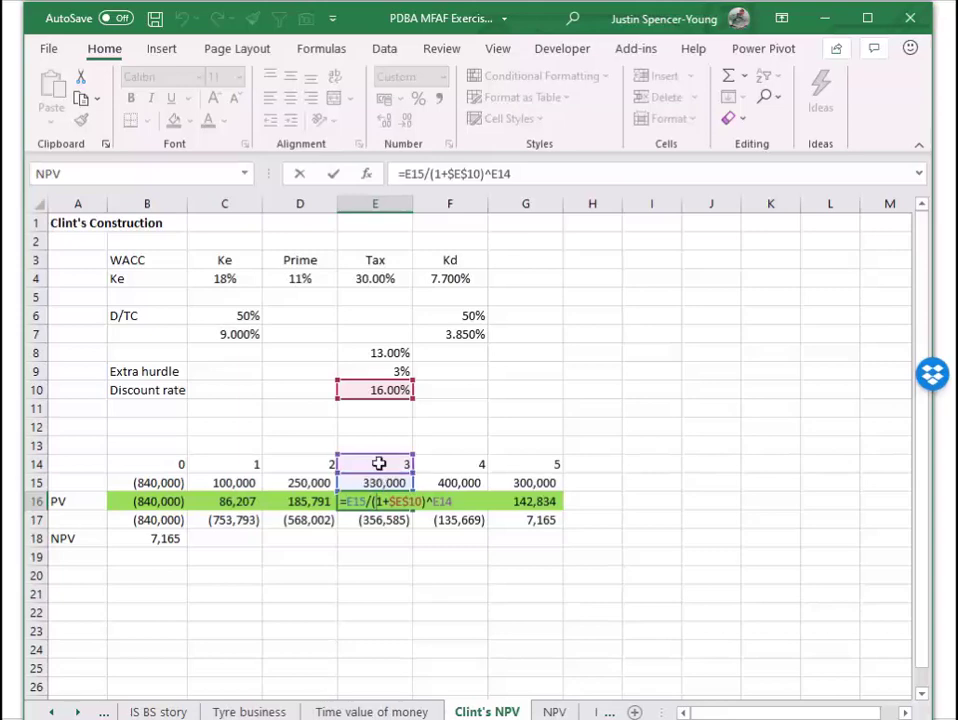
{"action": "key", "text": "Return"}
{"action": "left_click", "coordinate": [459, 502]}
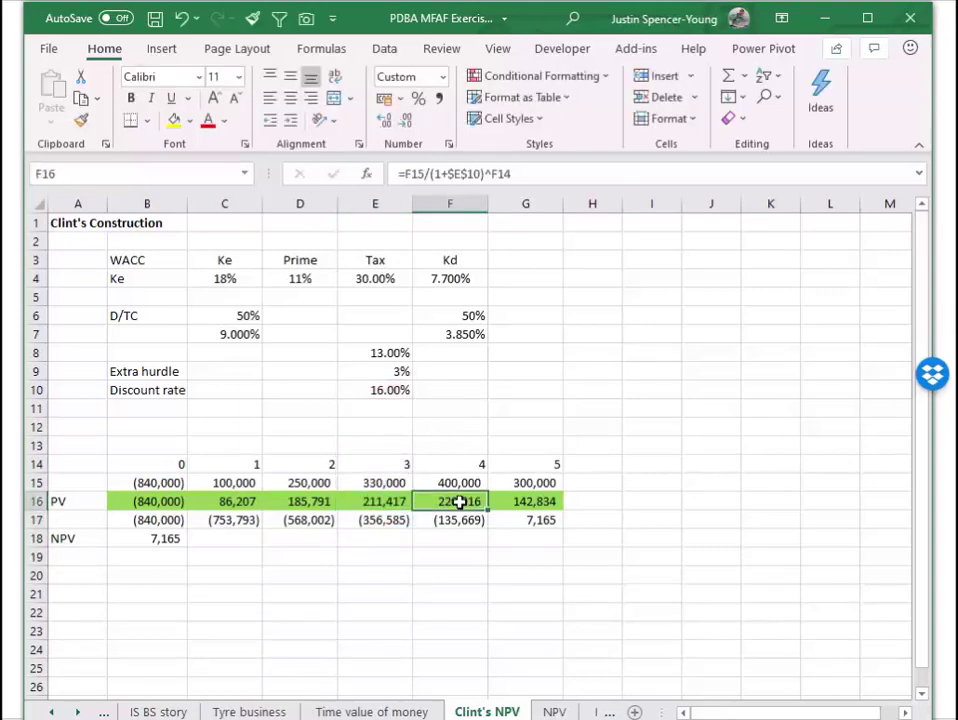
{"action": "double_click", "coordinate": [459, 502]}
{"action": "key", "text": "Return"}
{"action": "left_click", "coordinate": [527, 501]}
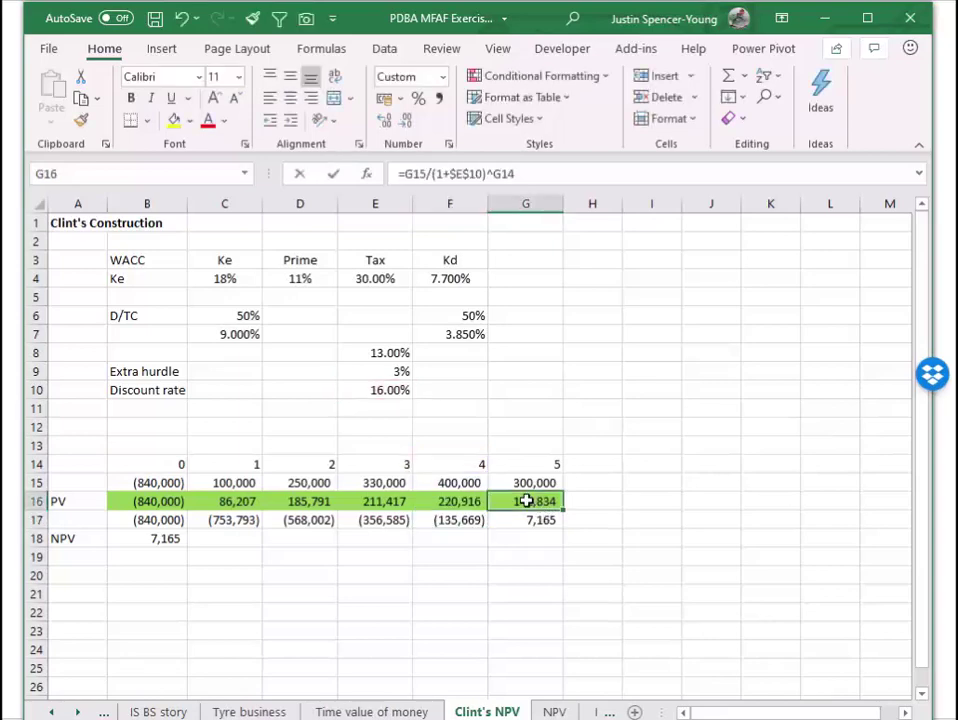
{"action": "double_click", "coordinate": [527, 501]}
{"action": "key", "text": "Return"}
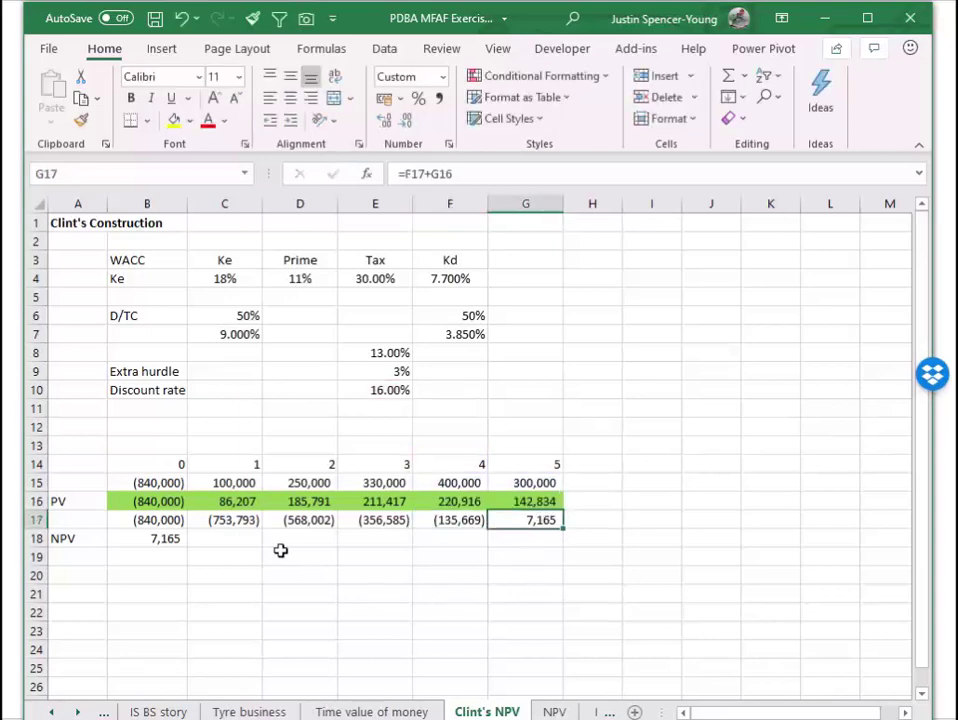
{"action": "left_click_drag", "start_coordinate": [160, 500], "coordinate": [510, 499]}
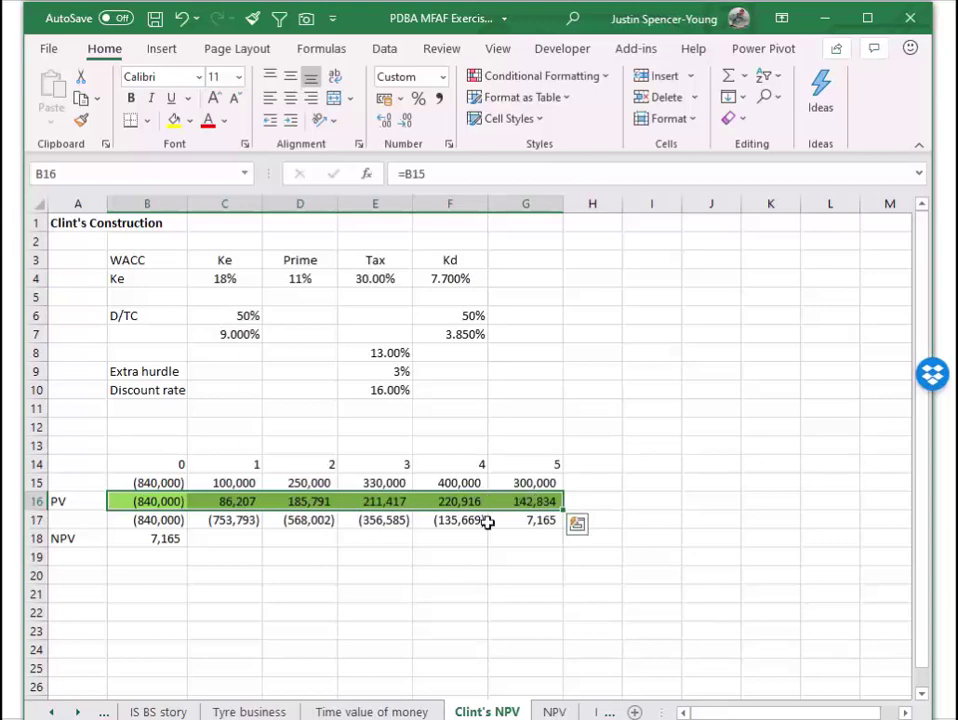
{"action": "left_click", "coordinate": [154, 538]}
{"action": "double_click", "coordinate": [160, 538]}
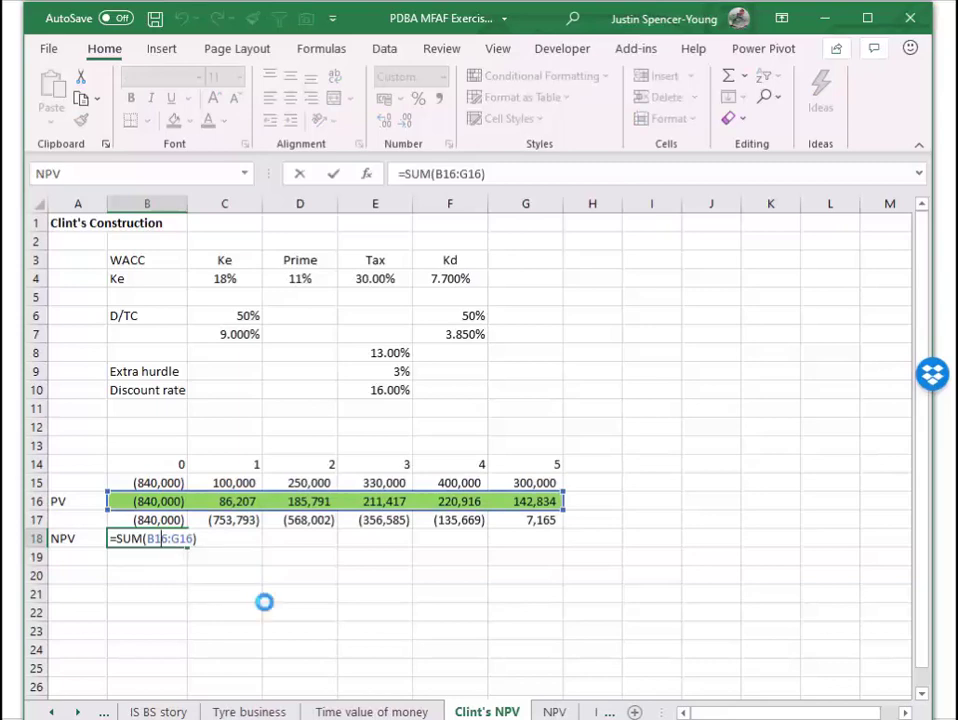
{"action": "key", "text": "Return"}
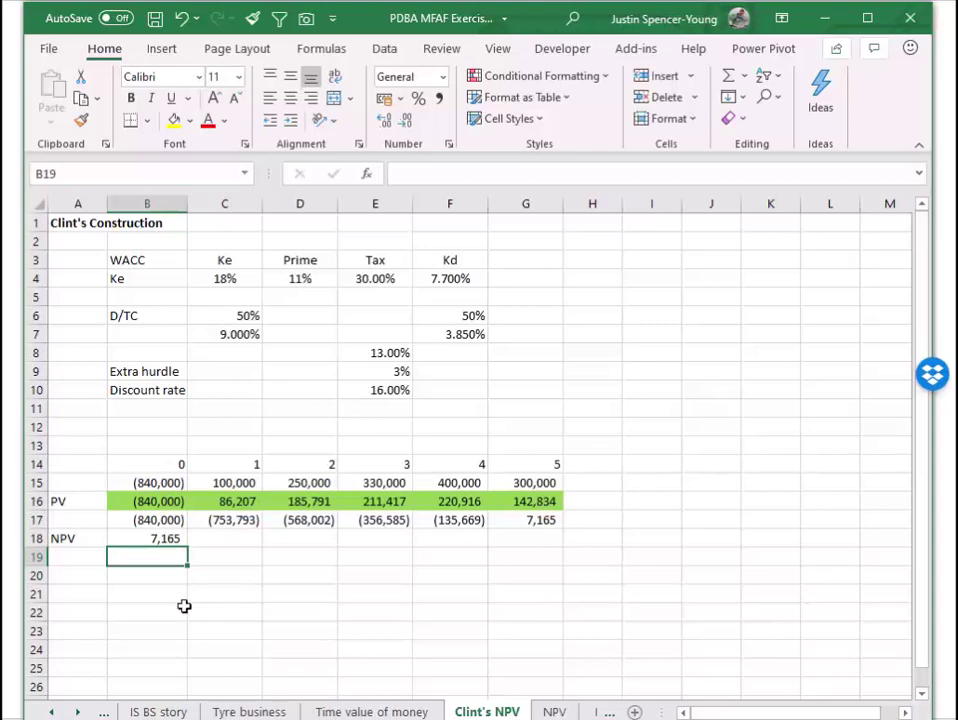
{"action": "left_click_drag", "start_coordinate": [135, 520], "coordinate": [536, 522]}
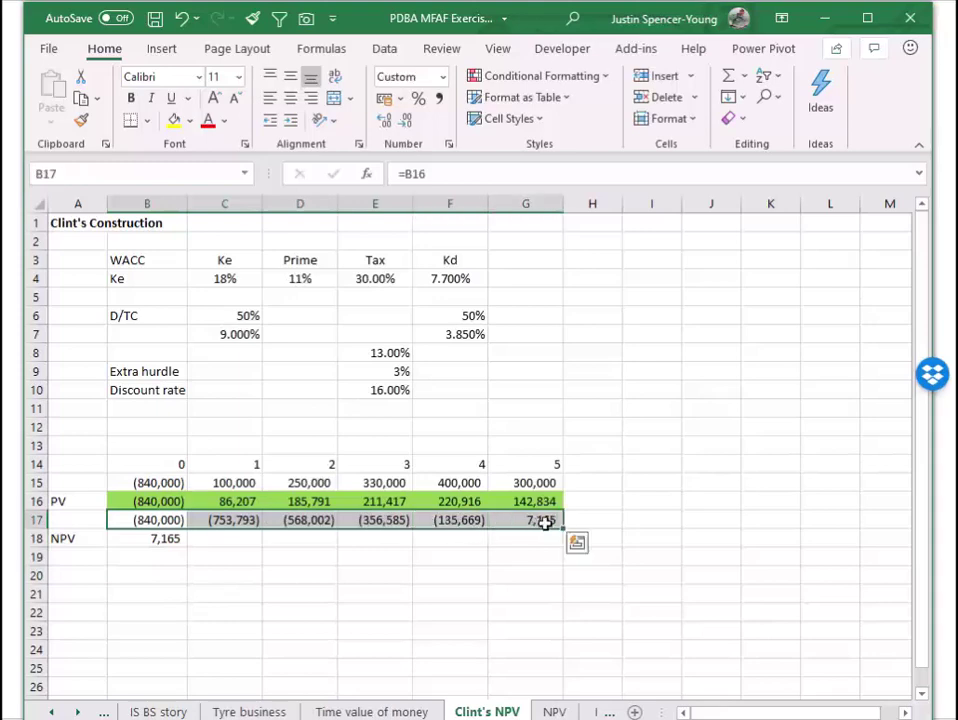
{"action": "left_click", "coordinate": [547, 520]}
{"action": "left_click", "coordinate": [165, 540]}
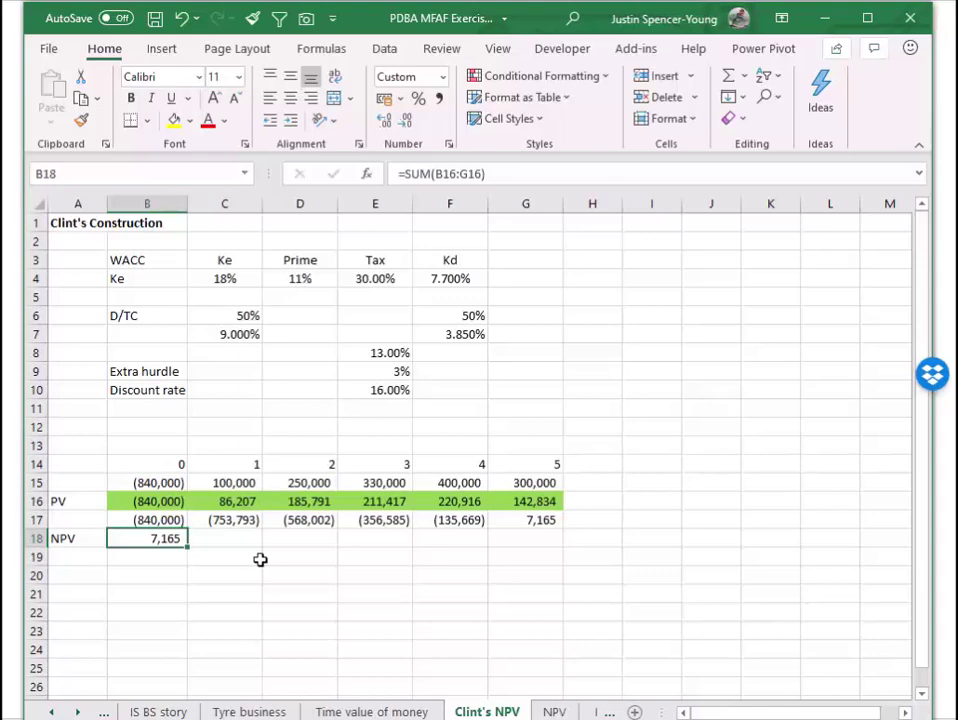
Change the prime rate in D4 to 9%.
{"action": "left_click", "coordinate": [290, 278]}
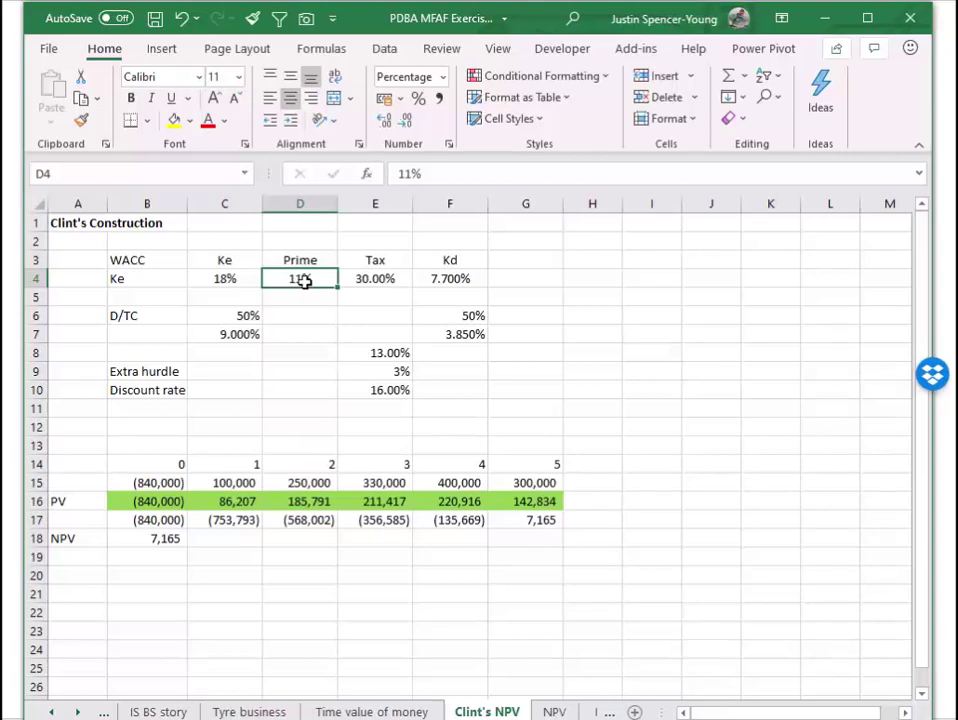
{"action": "type", "text": "9"}
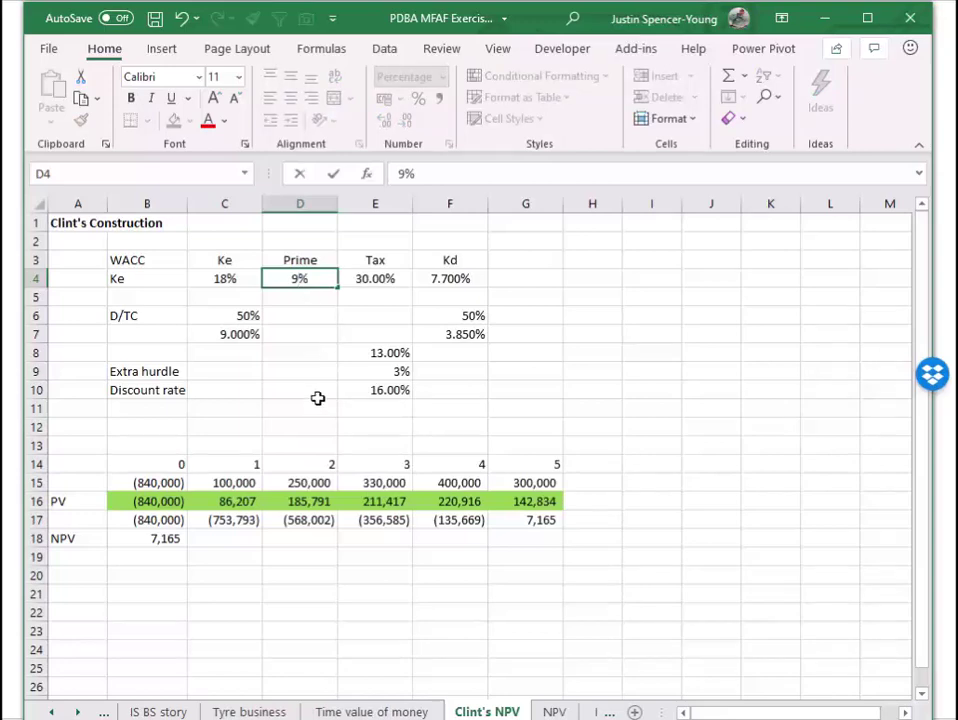
{"action": "key", "text": "Return"}
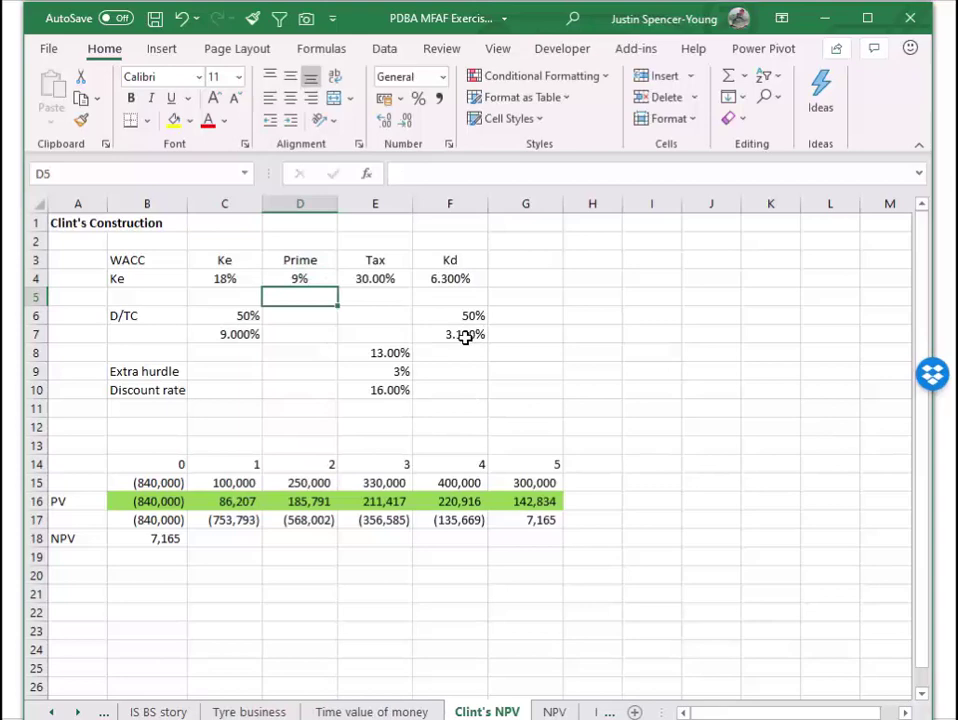
Check the ROUNDUP formula in E8 without changing it, confirming the rate stays rounded.
{"action": "left_click", "coordinate": [387, 355]}
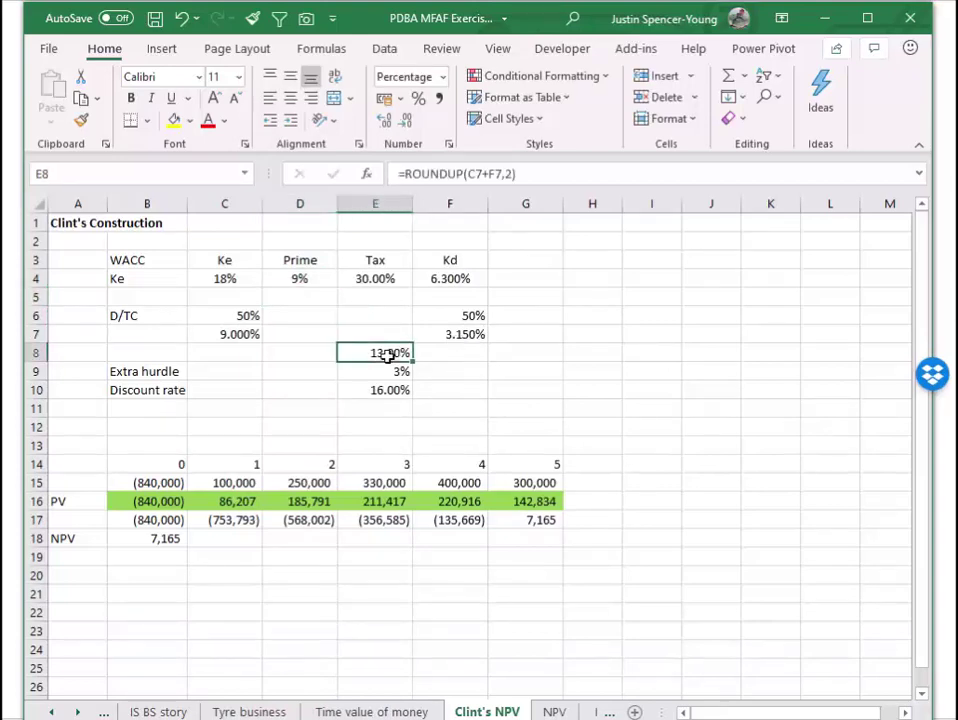
{"action": "double_click", "coordinate": [387, 355]}
{"action": "key", "text": "Return"}
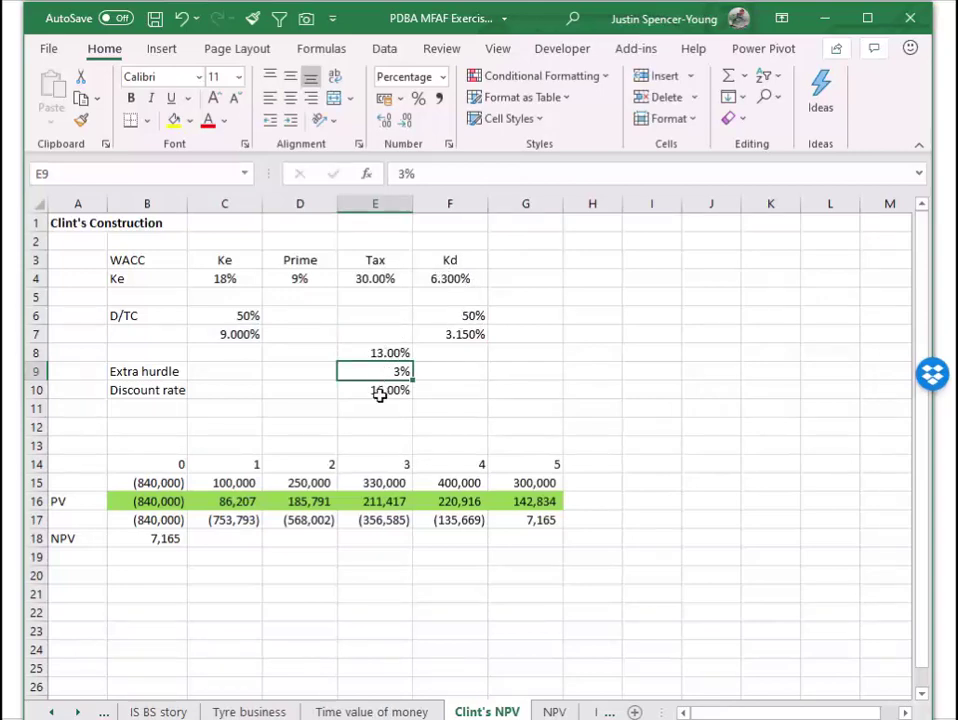
{"action": "left_click", "coordinate": [375, 353]}
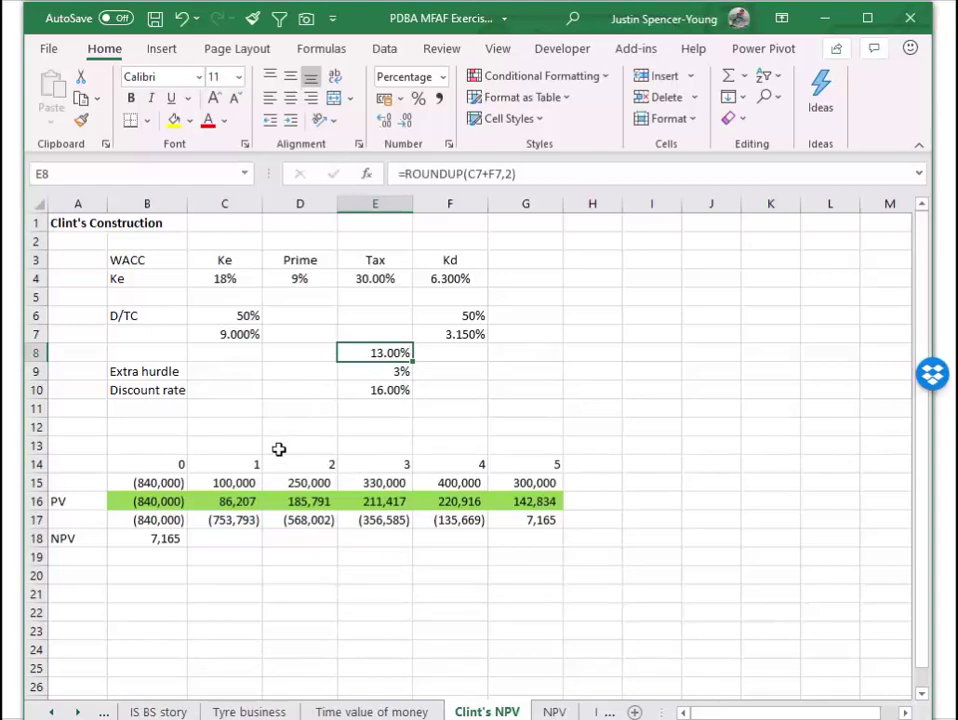
Review the initial outlay in B15, the year 1–5 cash flows in C15:G15, and the NPV in B18.
{"action": "left_click", "coordinate": [146, 485]}
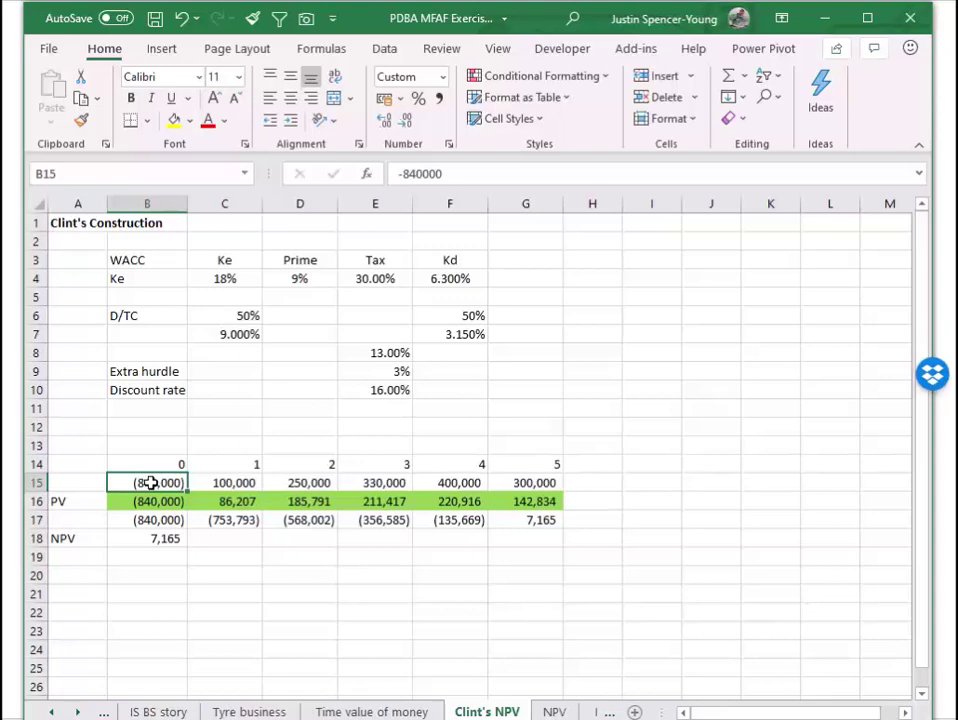
{"action": "left_click", "coordinate": [240, 483]}
{"action": "left_click_drag", "start_coordinate": [248, 483], "coordinate": [545, 482]}
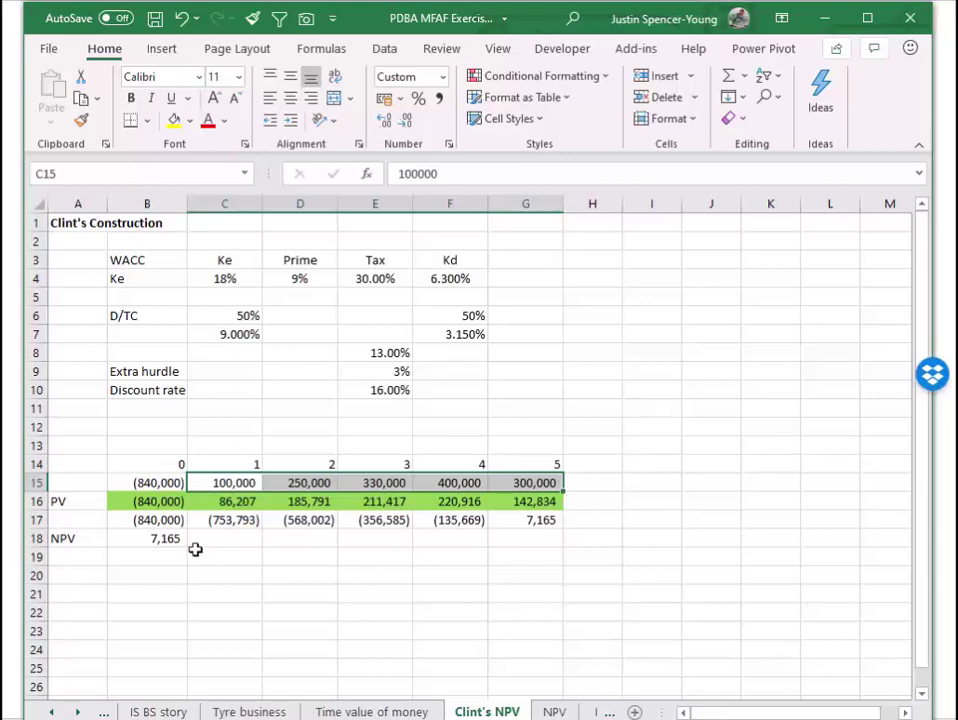
{"action": "left_click", "coordinate": [163, 539]}
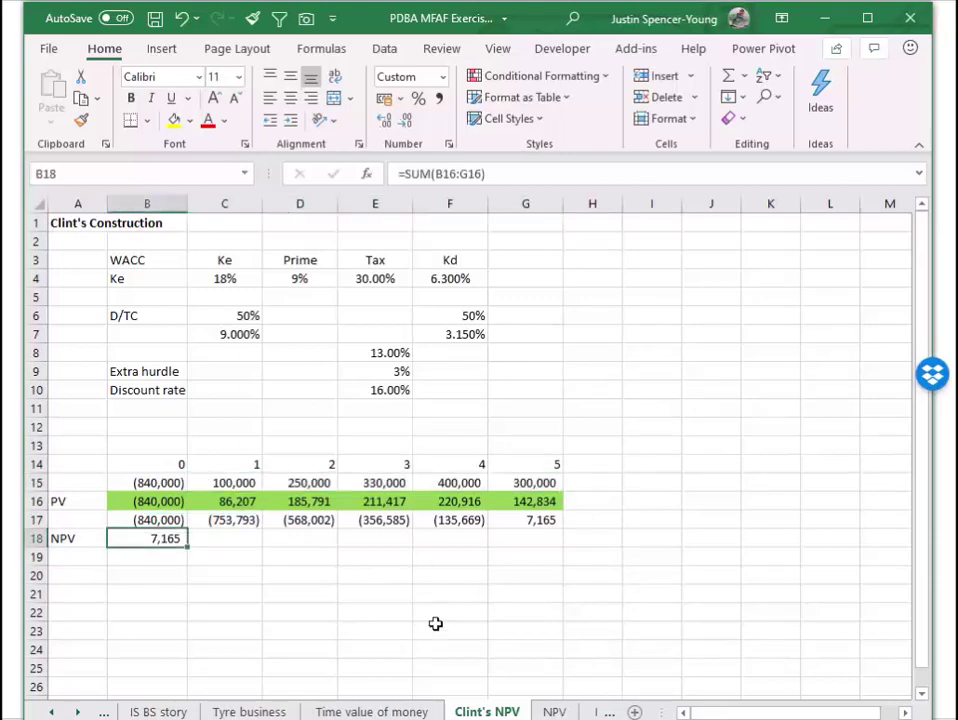